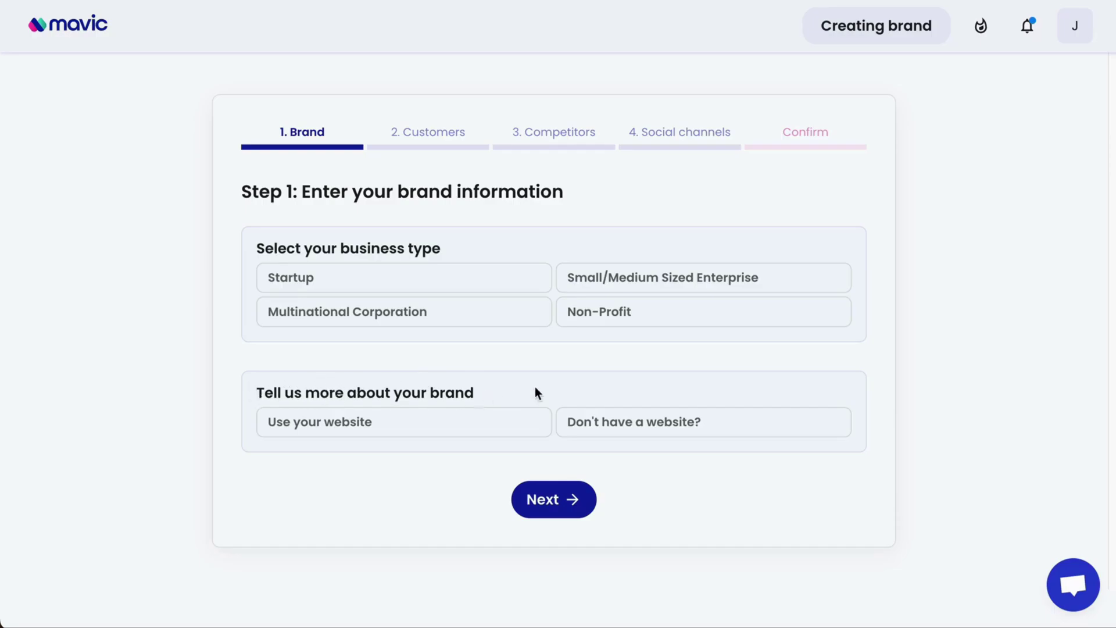
# Set the brand type to Startup and enter mavic.ai as its website.
pyautogui.click(657, 428)
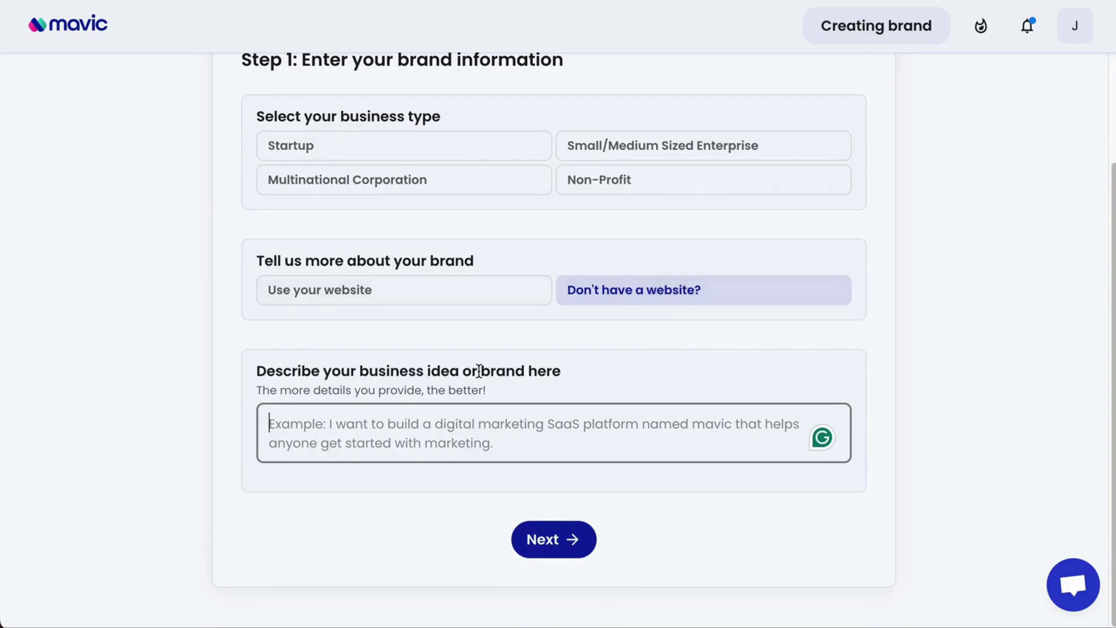
pyautogui.click(458, 153)
pyautogui.click(454, 289)
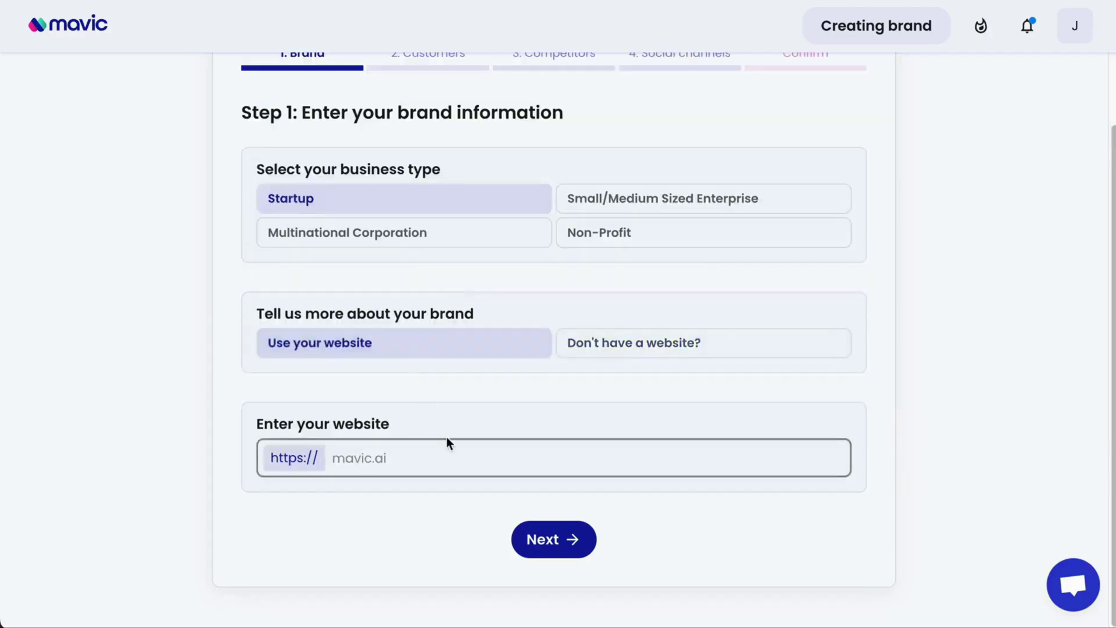
pyautogui.write('mavic.ai')
# Set the customer location to Worldwide and the customer type to Businesses (B2B).
pyautogui.click(554, 540)
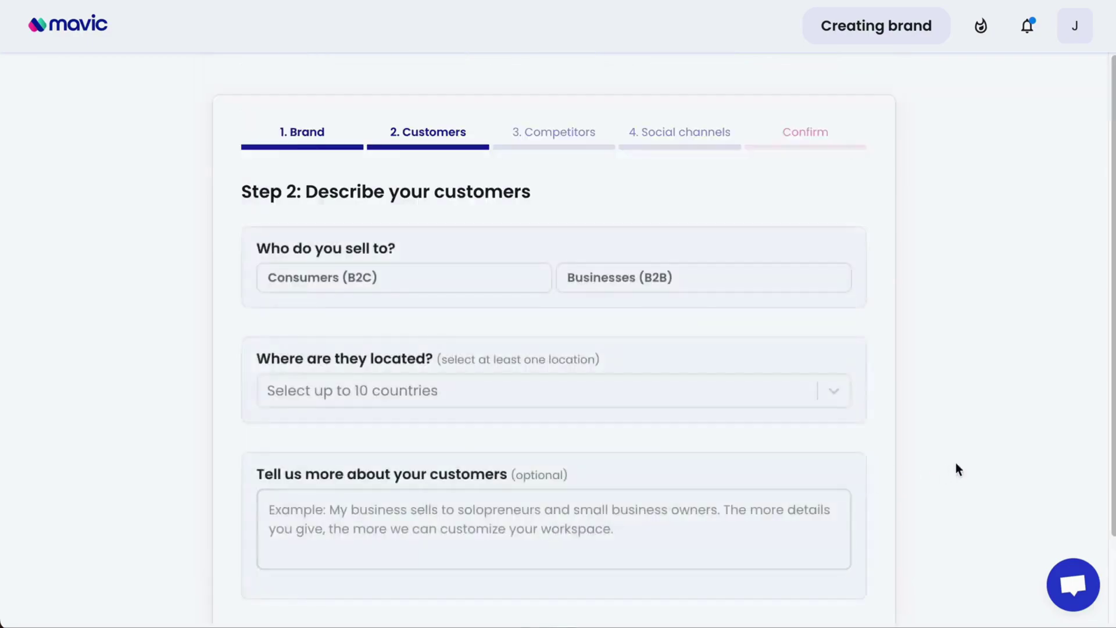
pyautogui.scroll(-1, 960, 458)
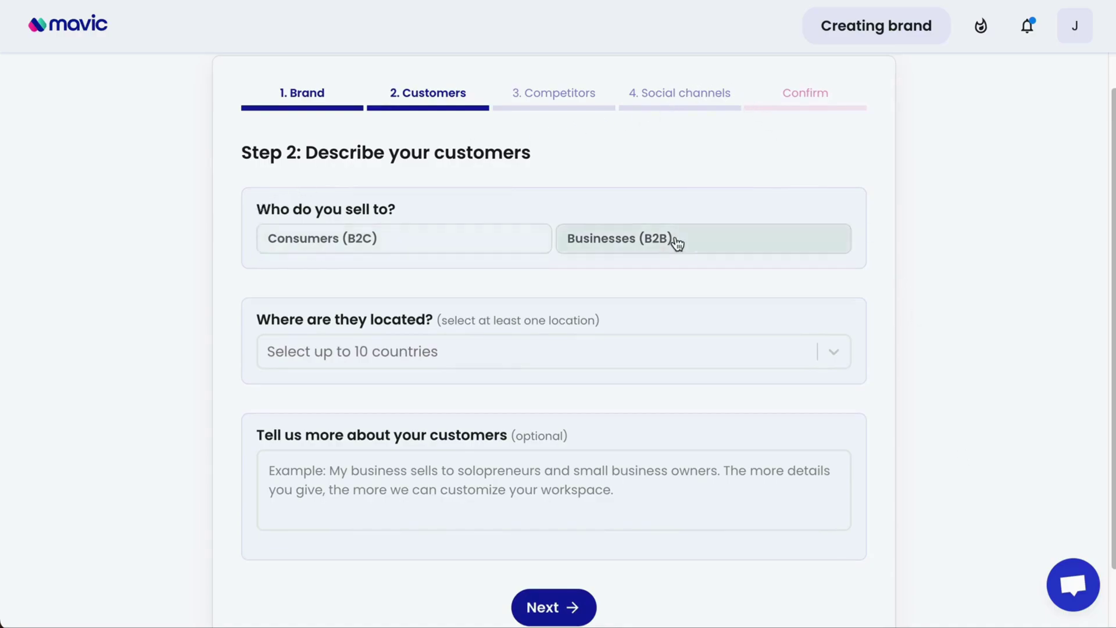
pyautogui.scroll(-1, 615, 354)
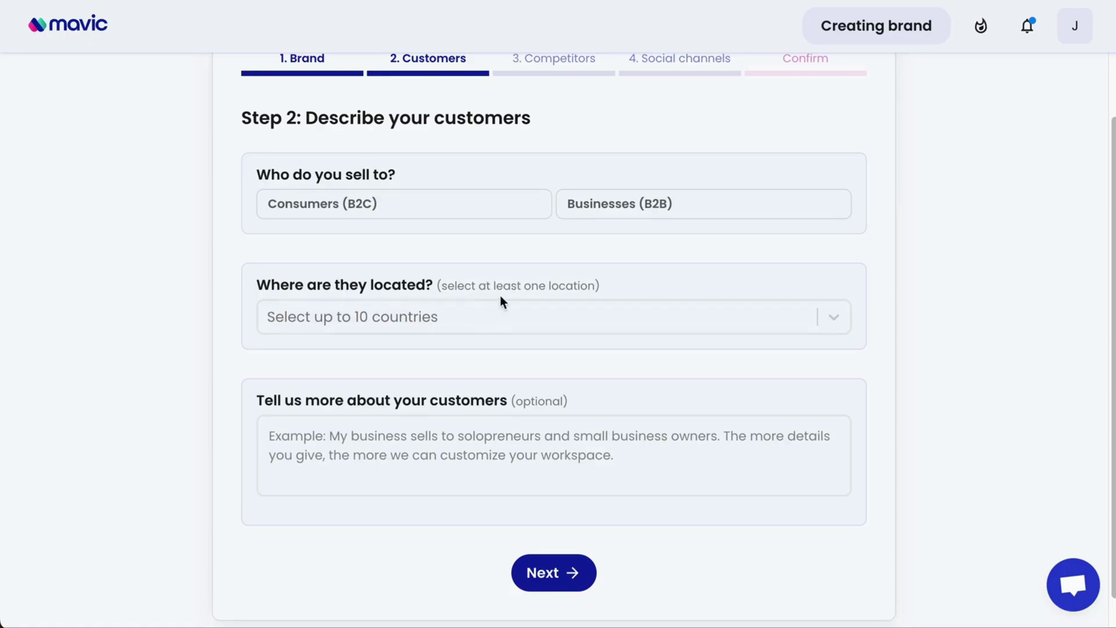
pyautogui.click(559, 331)
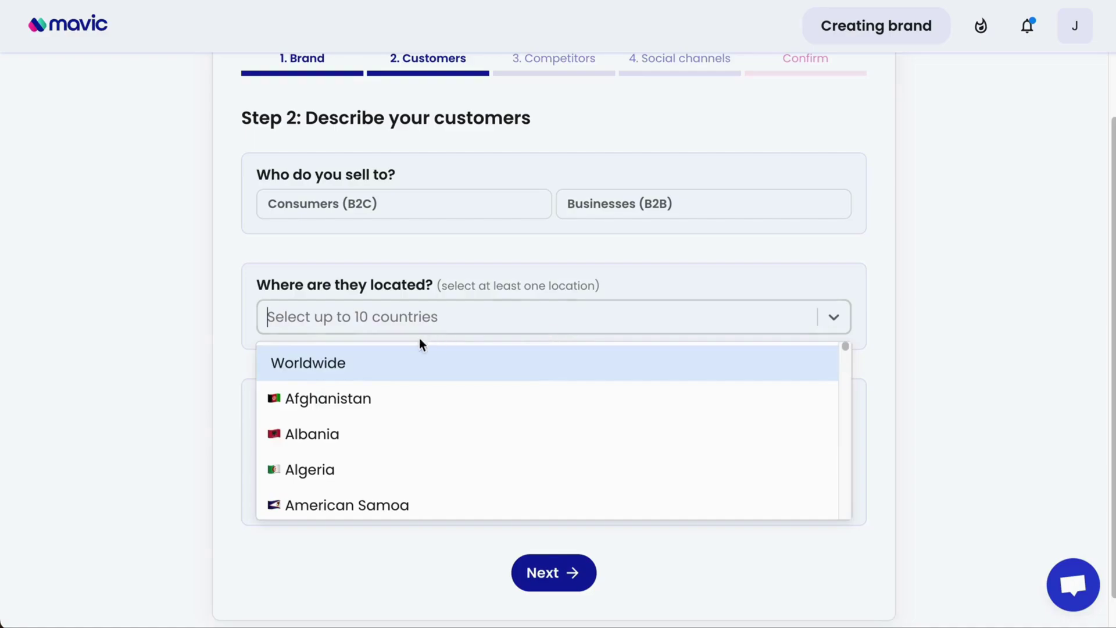
pyautogui.click(389, 366)
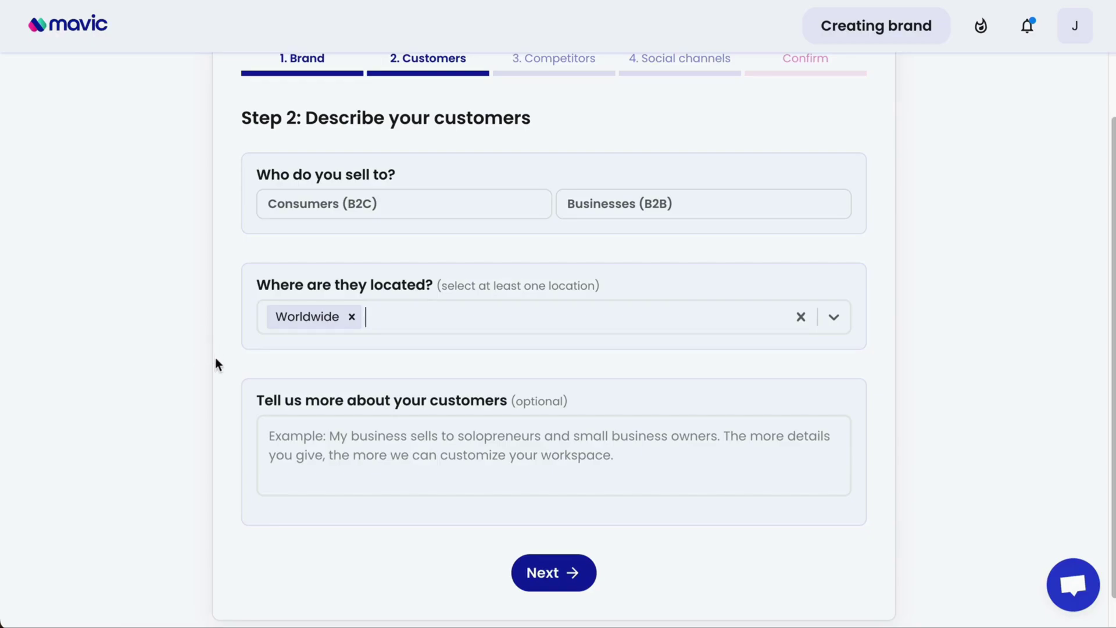
pyautogui.scroll(-1, 215, 357)
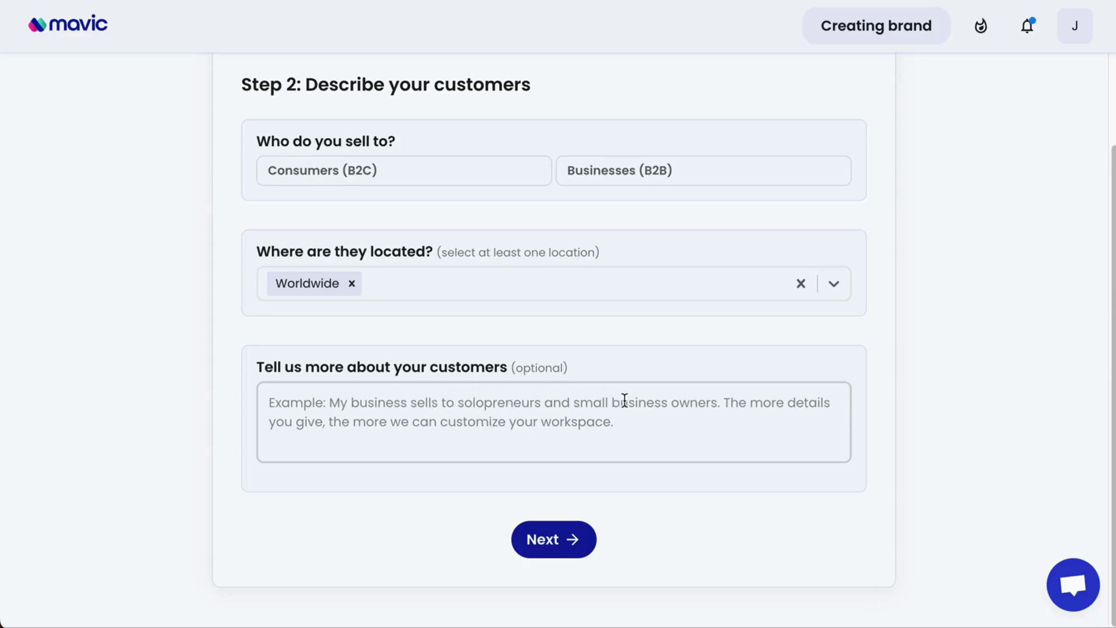
pyautogui.click(648, 183)
pyautogui.click(556, 540)
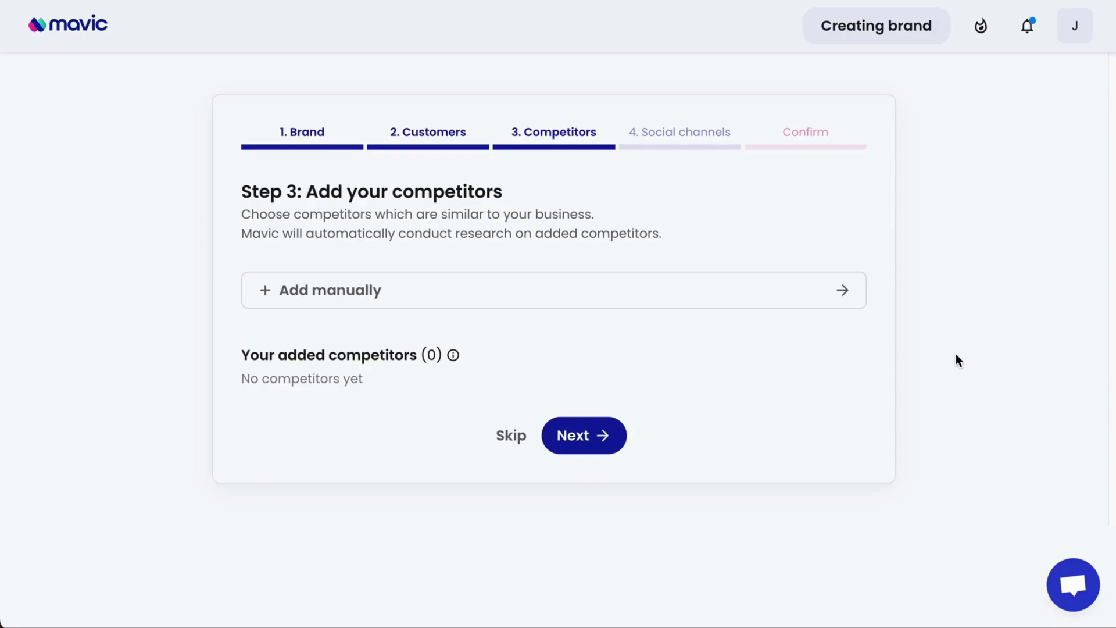
# Manually add competitor 'Competitor A' with website mavic.ai, then continue.
pyautogui.click(684, 301)
pyautogui.click(632, 253)
pyautogui.write('mavic.ai')
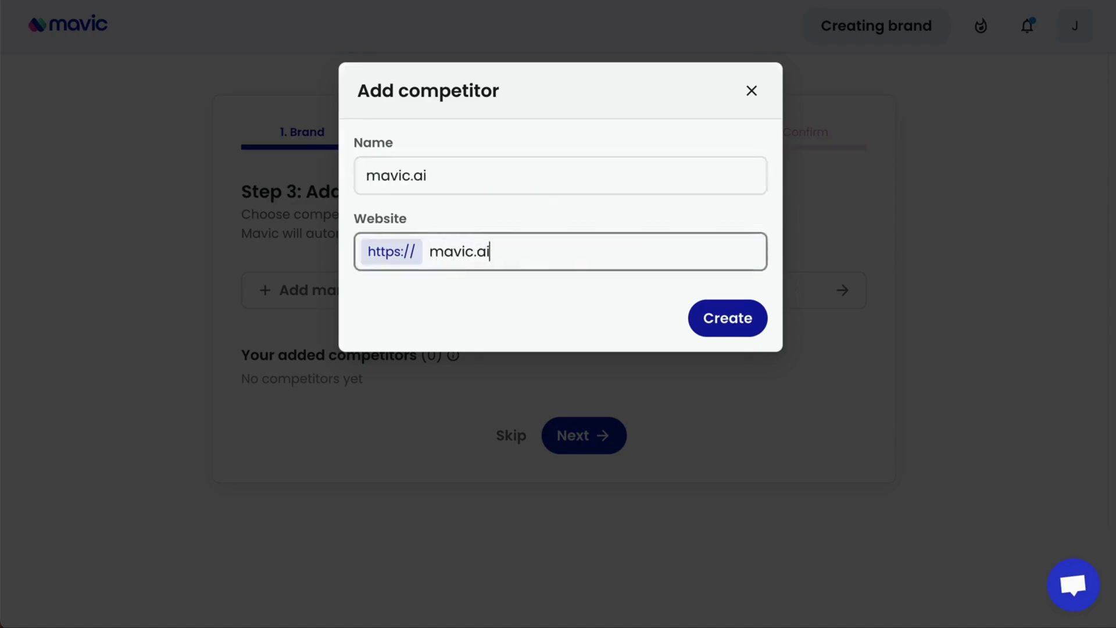
pyautogui.click(640, 182)
pyautogui.hotkey('ctrl', 'a')
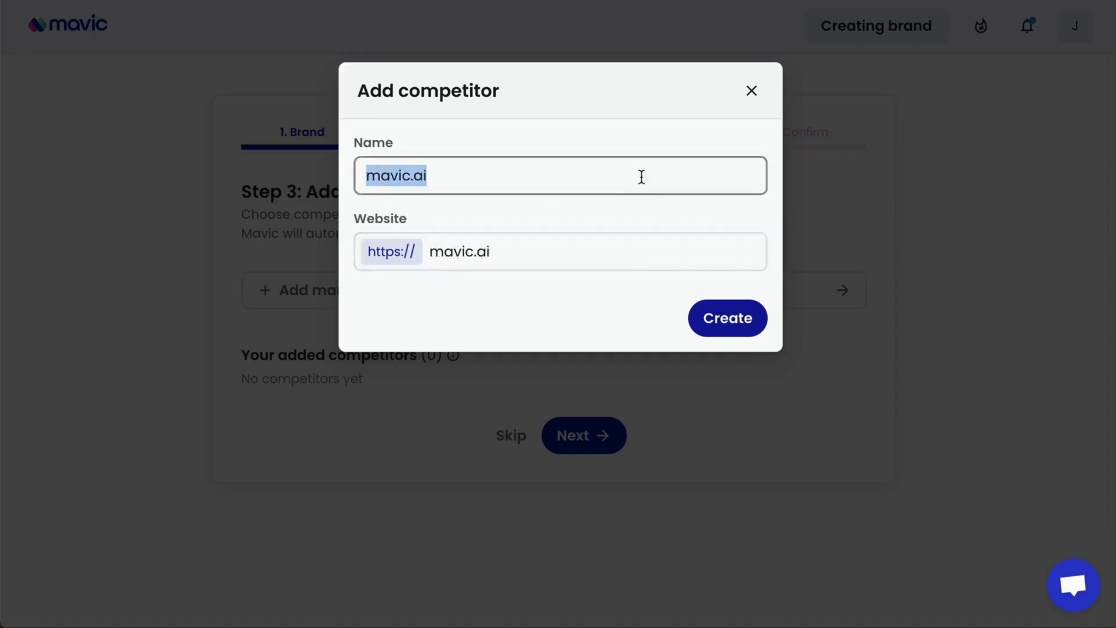
pyautogui.write('Competitor A')
pyautogui.click(716, 317)
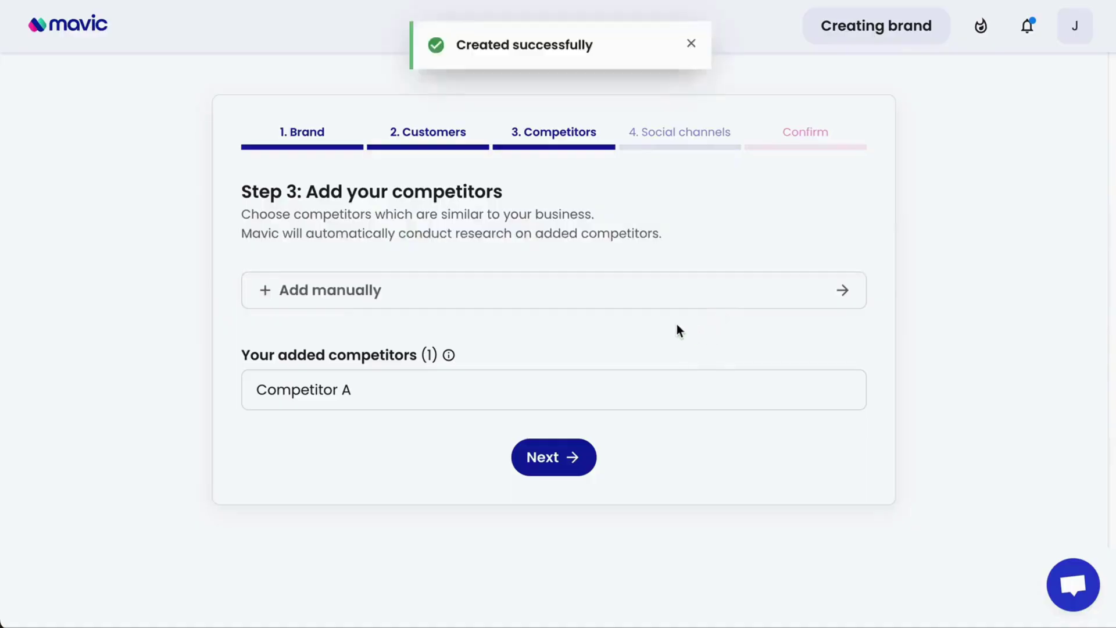
pyautogui.click(587, 456)
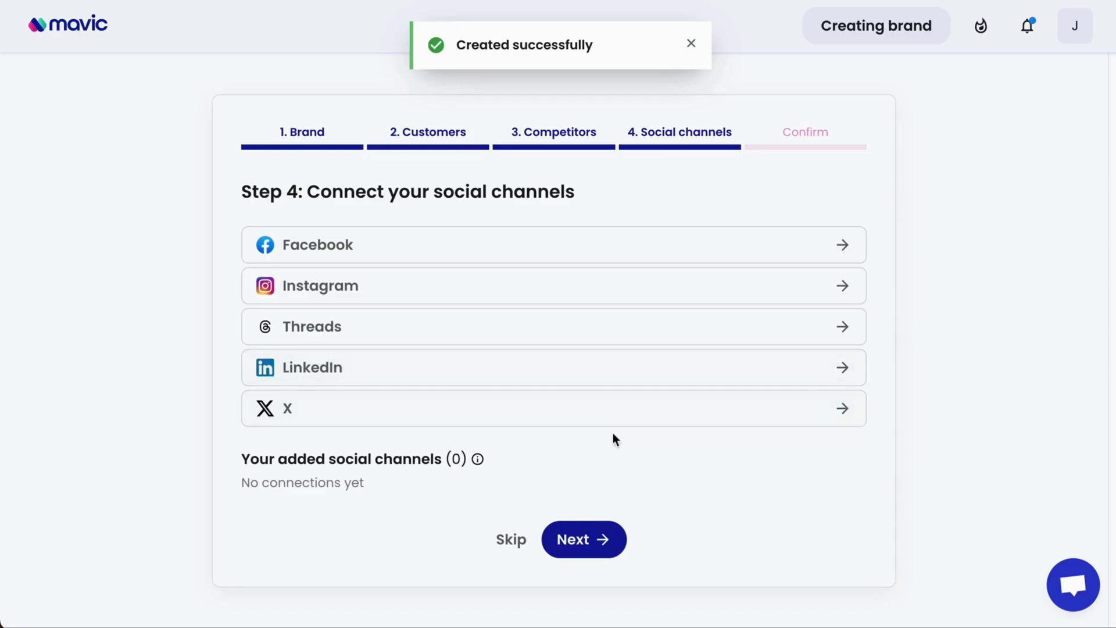
# Skip connecting social channels so the workspace summary is generated.
pyautogui.click(504, 540)
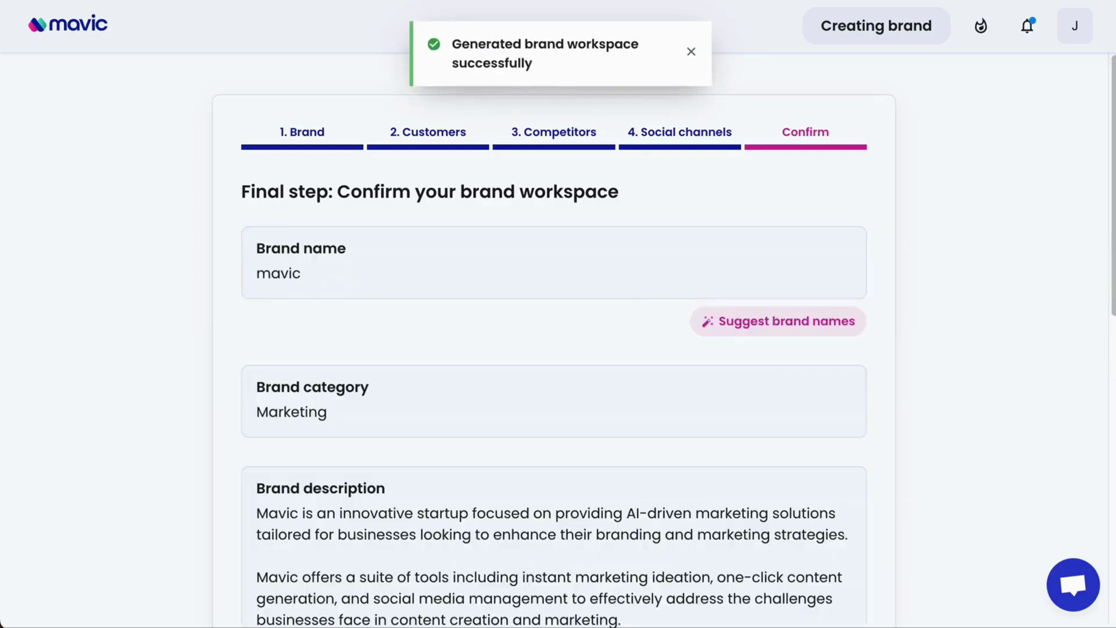
pyautogui.scroll(-2, 1032, 292)
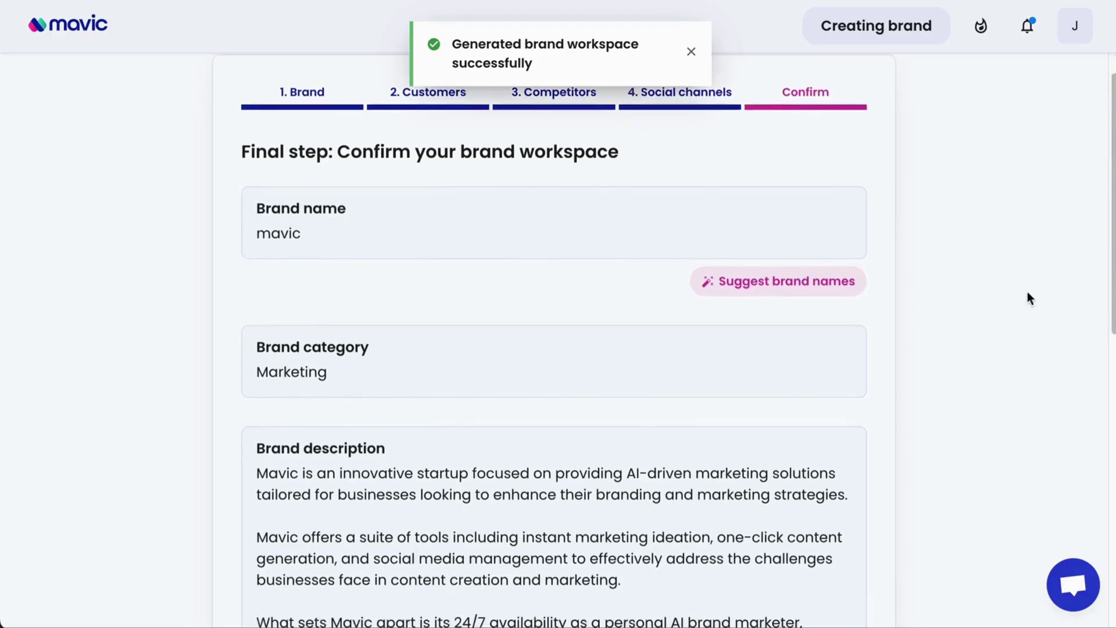
pyautogui.scroll(-3, 375, 187)
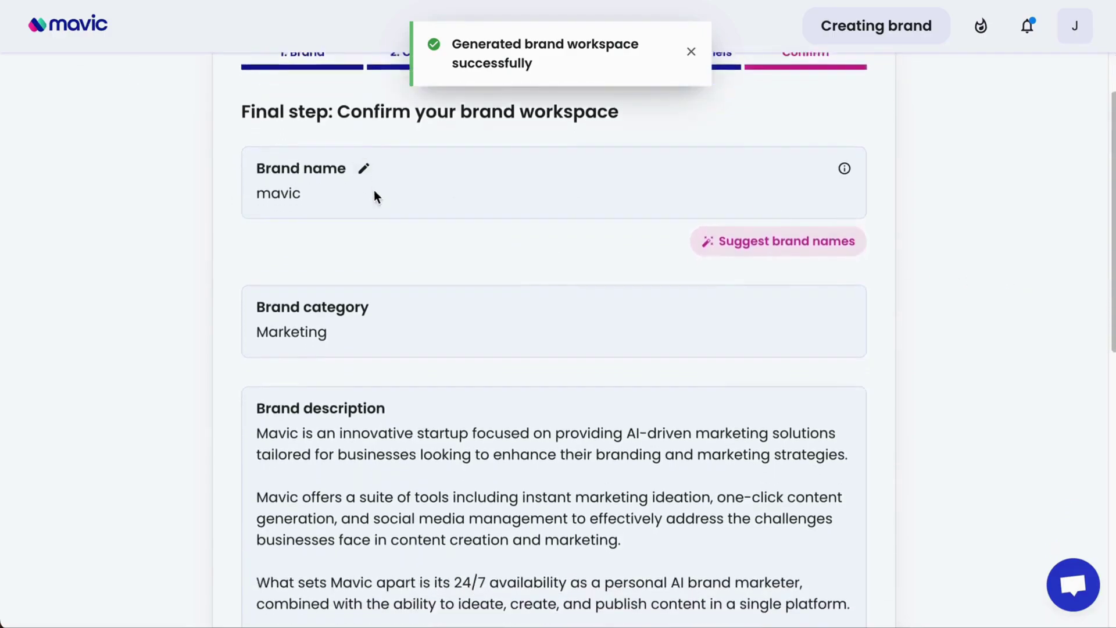
pyautogui.scroll(-6, 405, 220)
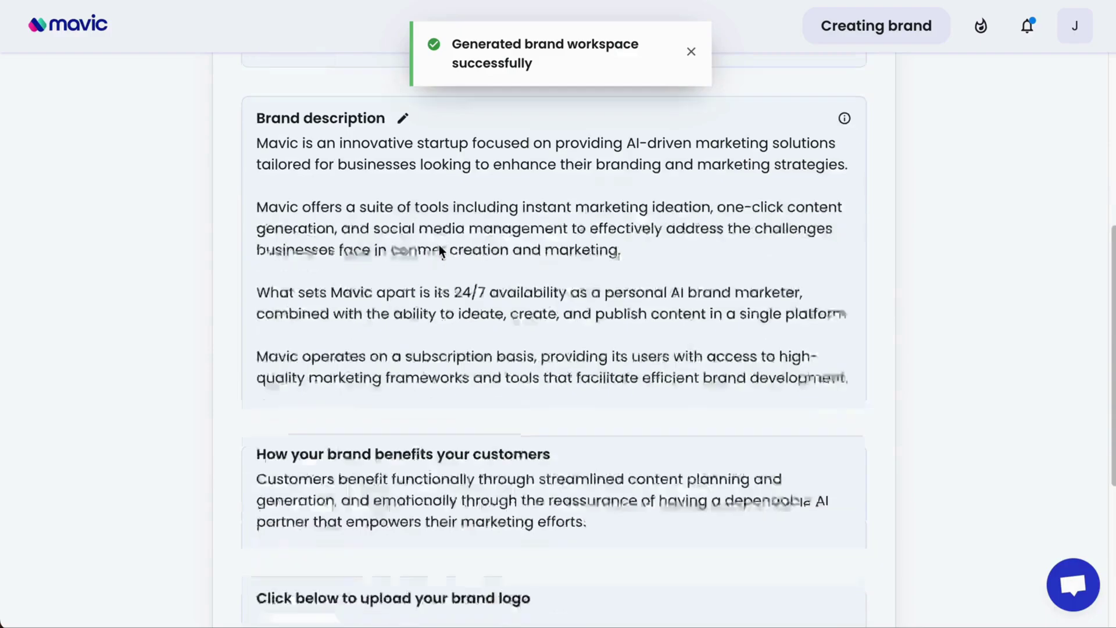
pyautogui.scroll(-2, 447, 278)
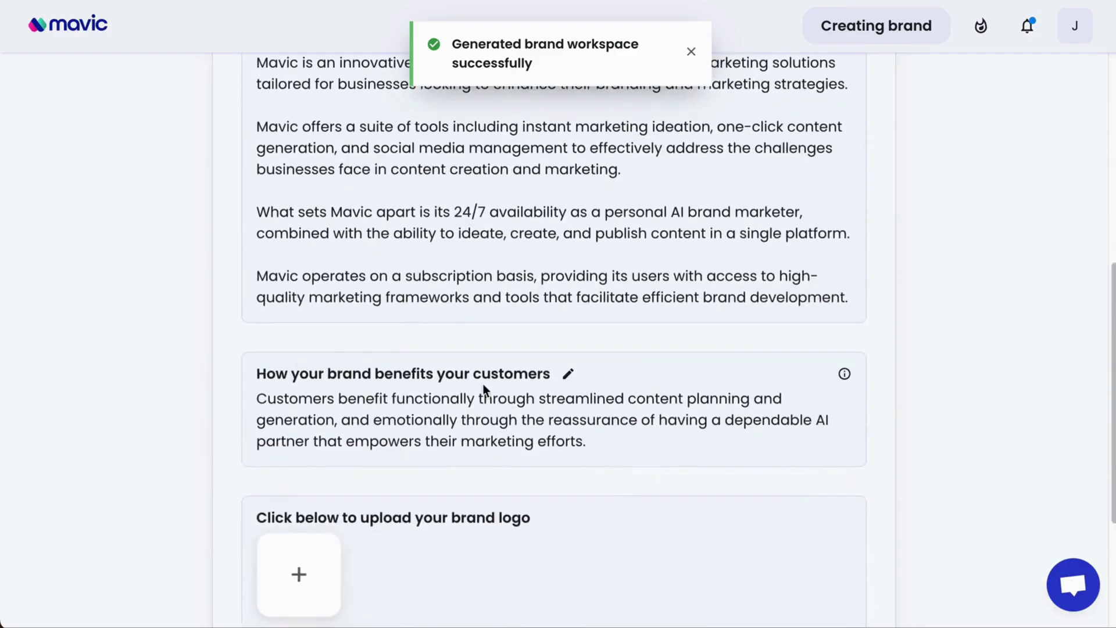
pyautogui.scroll(10, 480, 407)
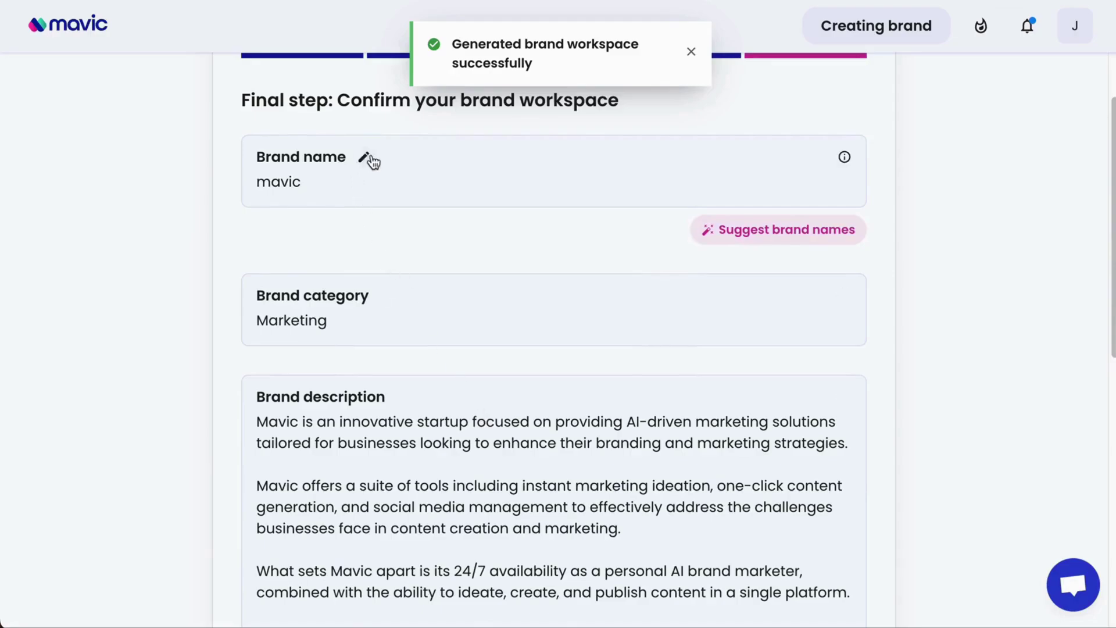
pyautogui.click(370, 160)
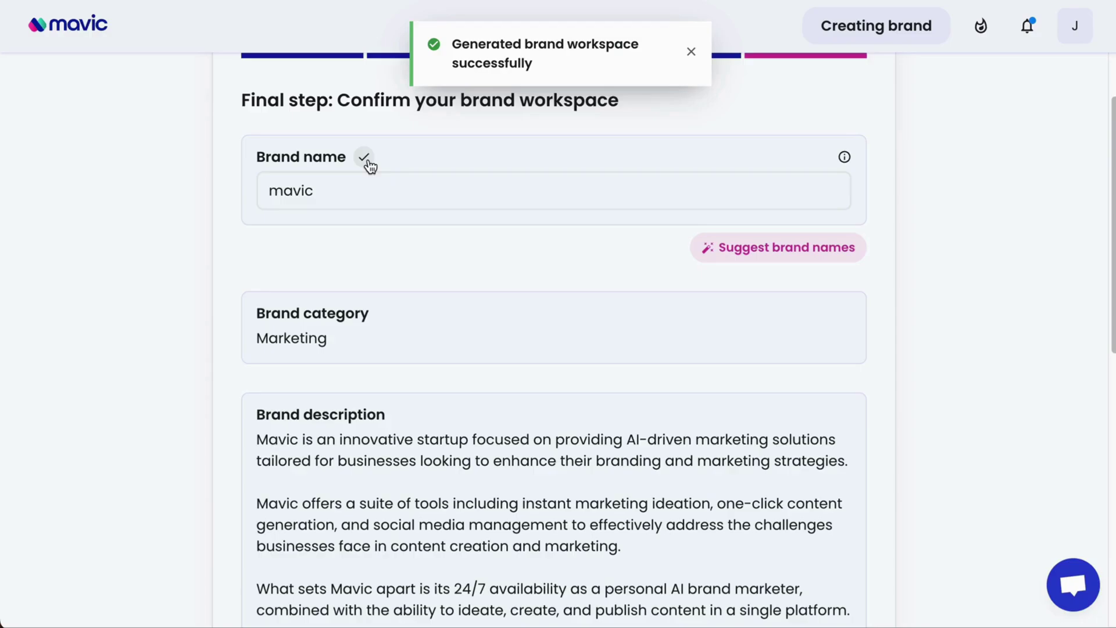
pyautogui.doubleClick(313, 197)
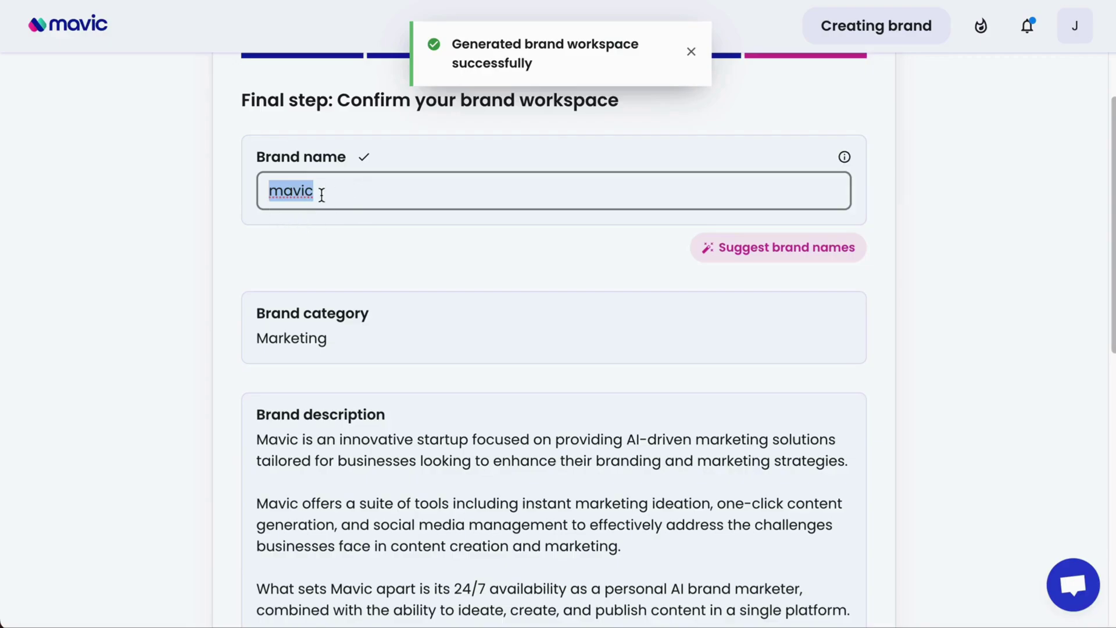
pyautogui.click(363, 159)
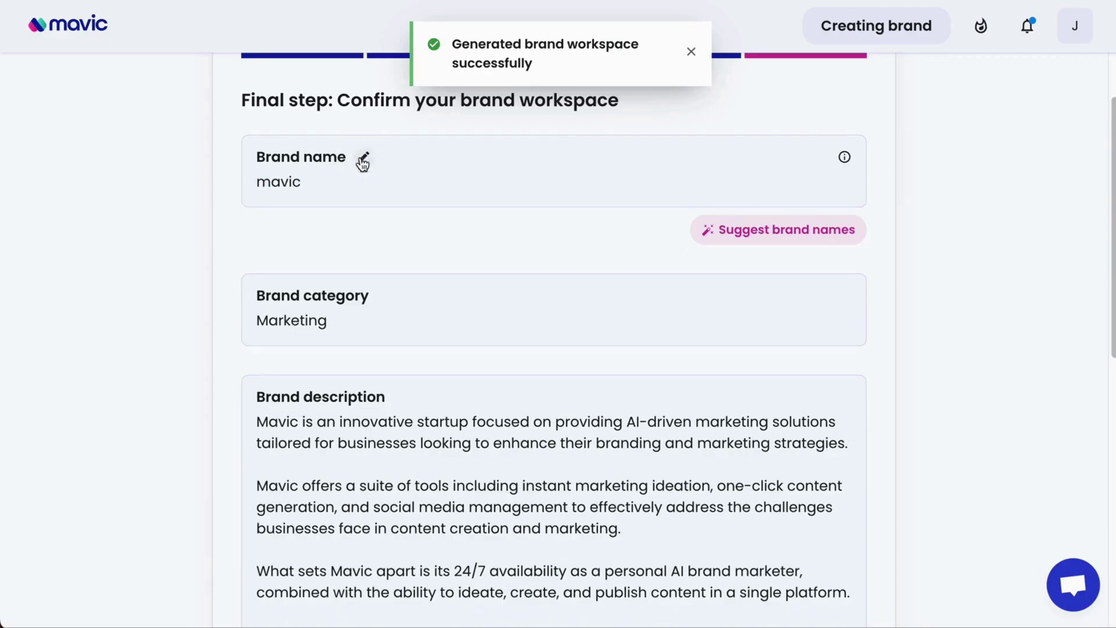
pyautogui.scroll(-4, 473, 297)
pyautogui.scroll(-6, 455, 298)
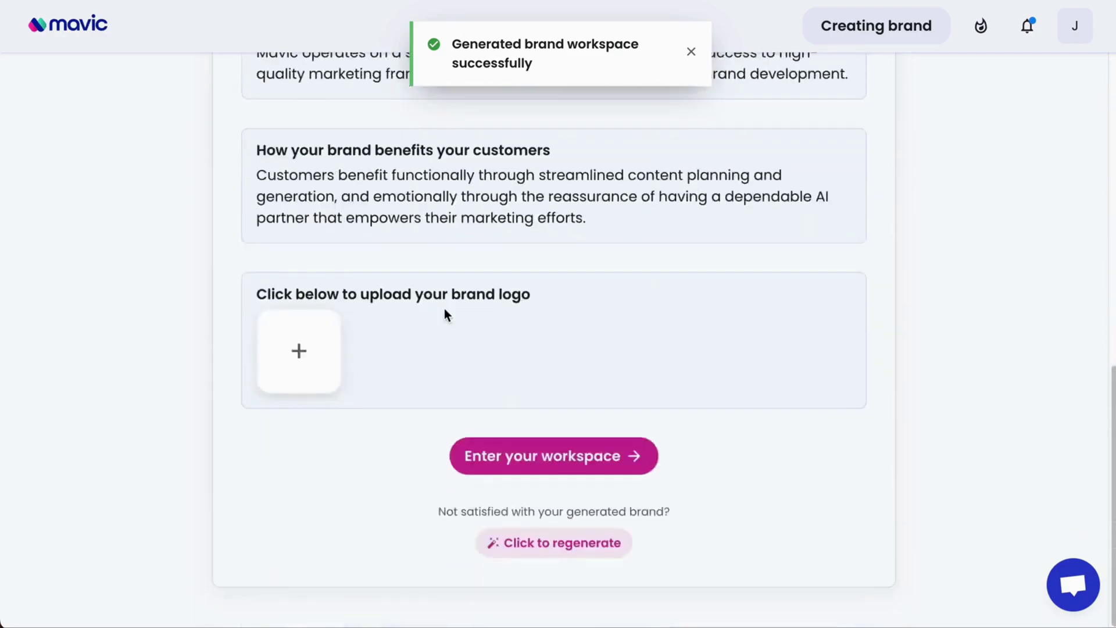
# Upload 'mavic logo square_500x500.png' as the brand logo and enter the workspace.
pyautogui.click(301, 370)
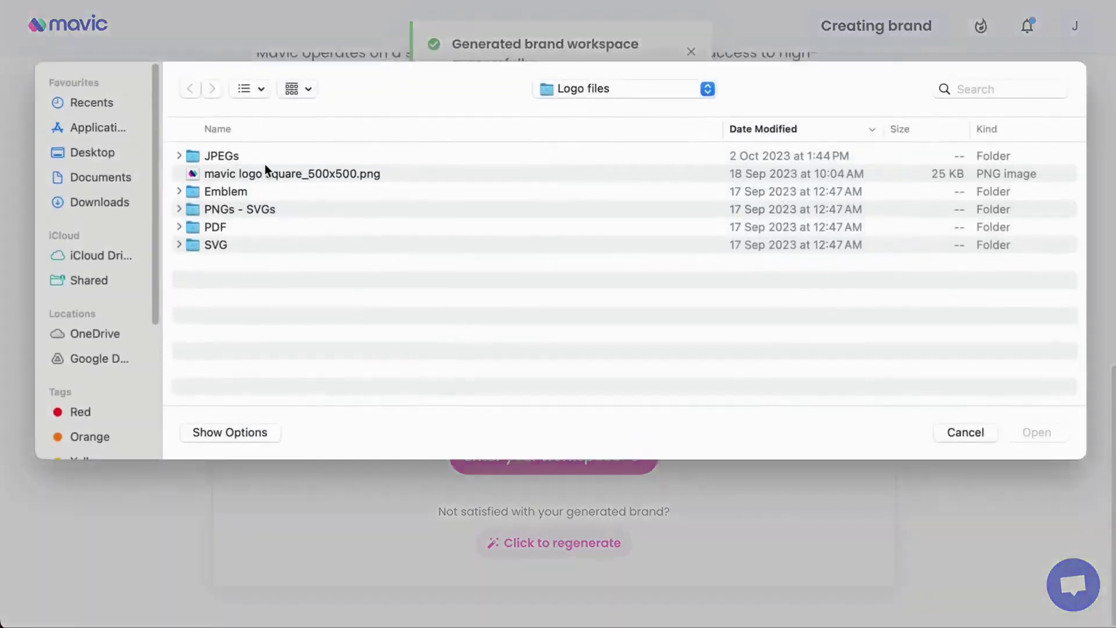
pyautogui.doubleClick(263, 172)
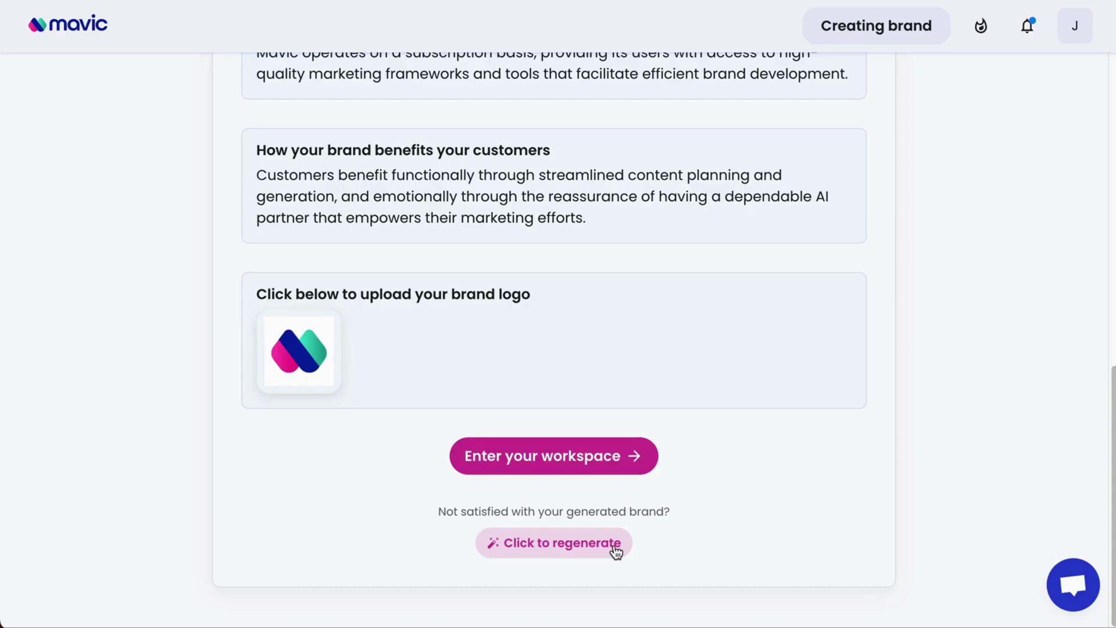
pyautogui.click(600, 470)
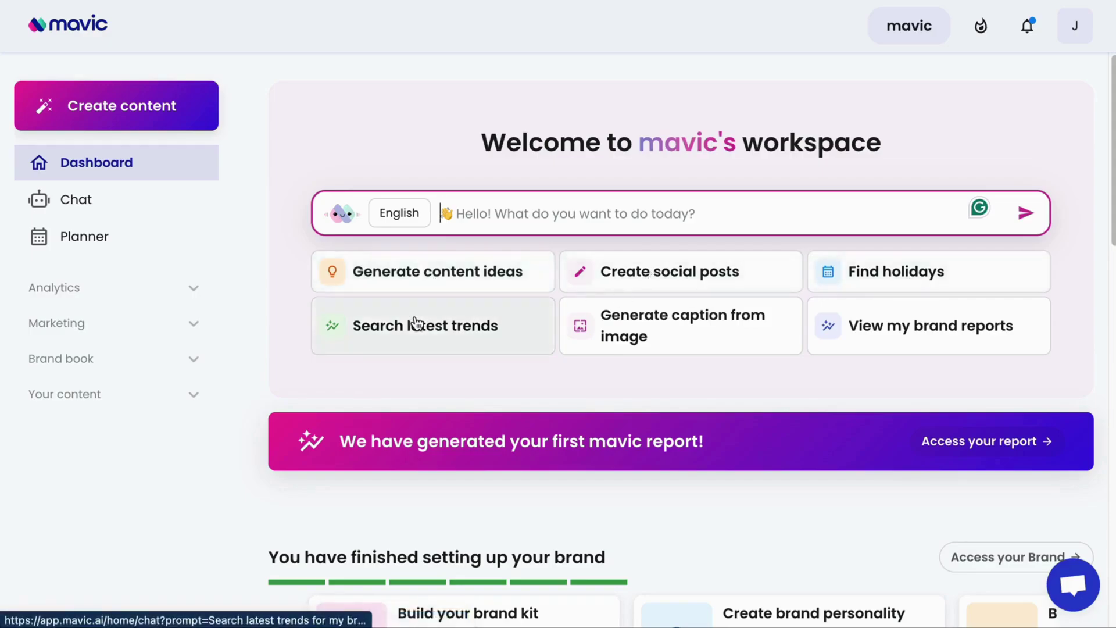
pyautogui.scroll(-4, 936, 343)
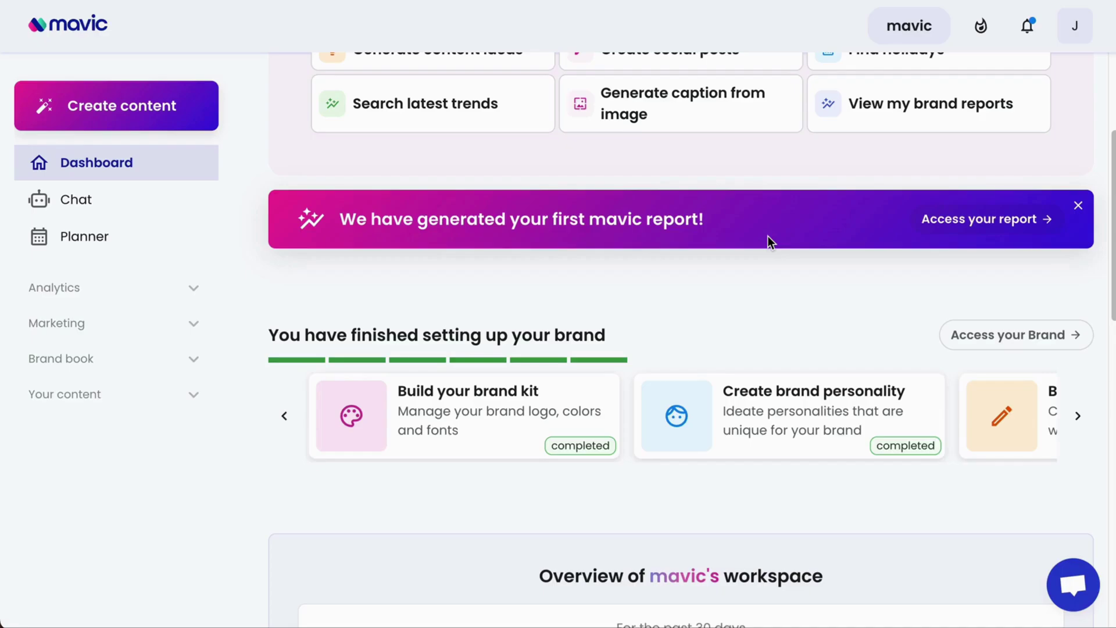
pyautogui.scroll(-1, 642, 257)
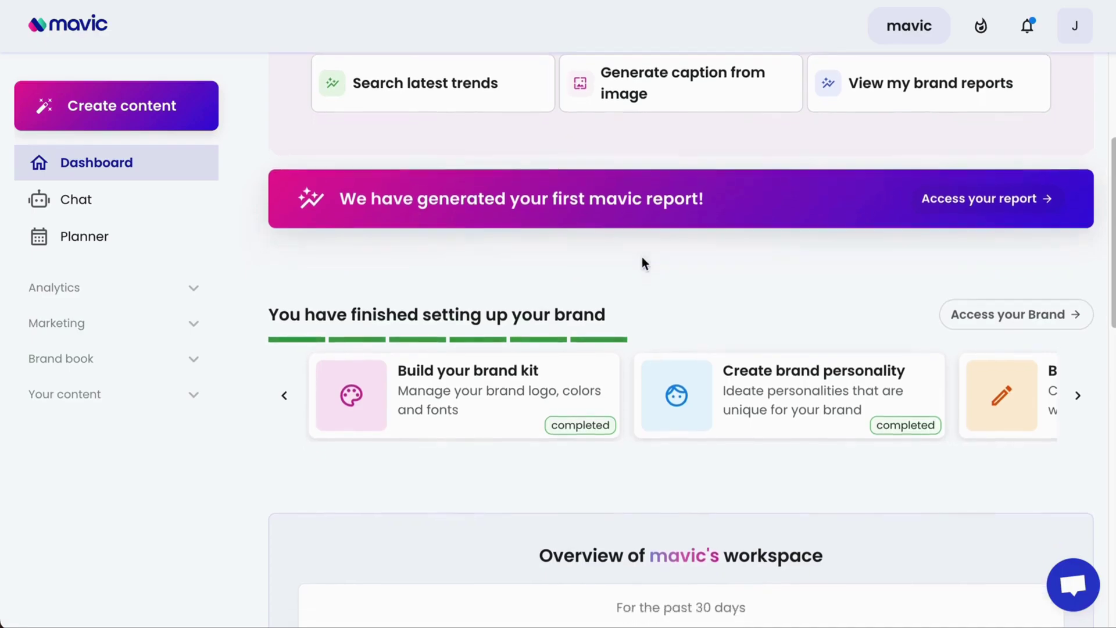
pyautogui.click(1079, 366)
pyautogui.click(1079, 367)
pyautogui.click(1079, 367)
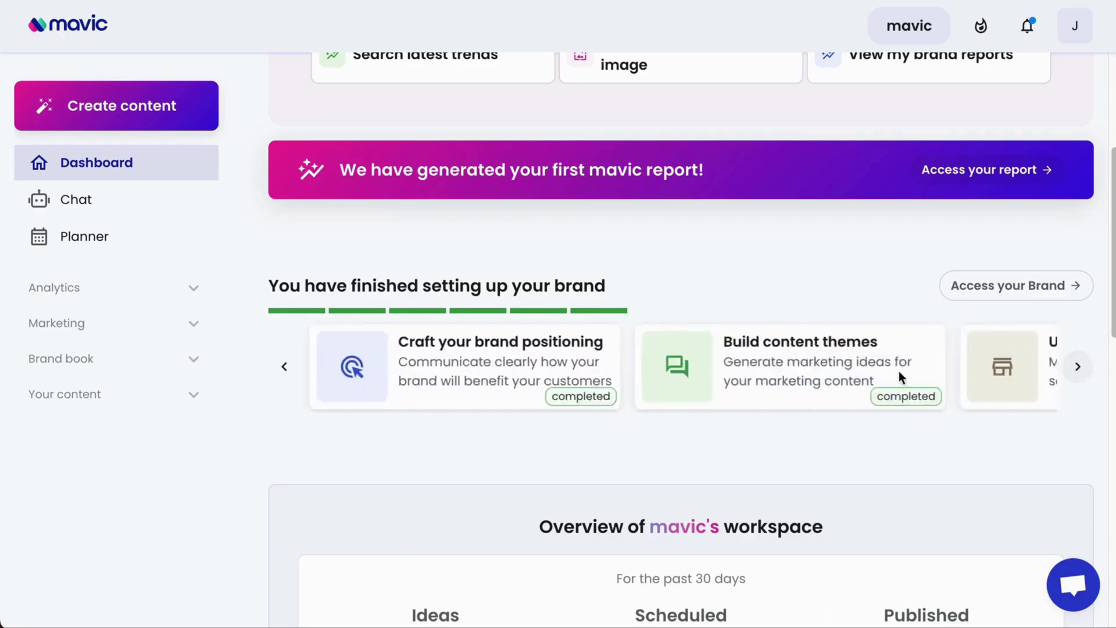
pyautogui.click(285, 368)
pyautogui.click(284, 369)
pyautogui.click(284, 368)
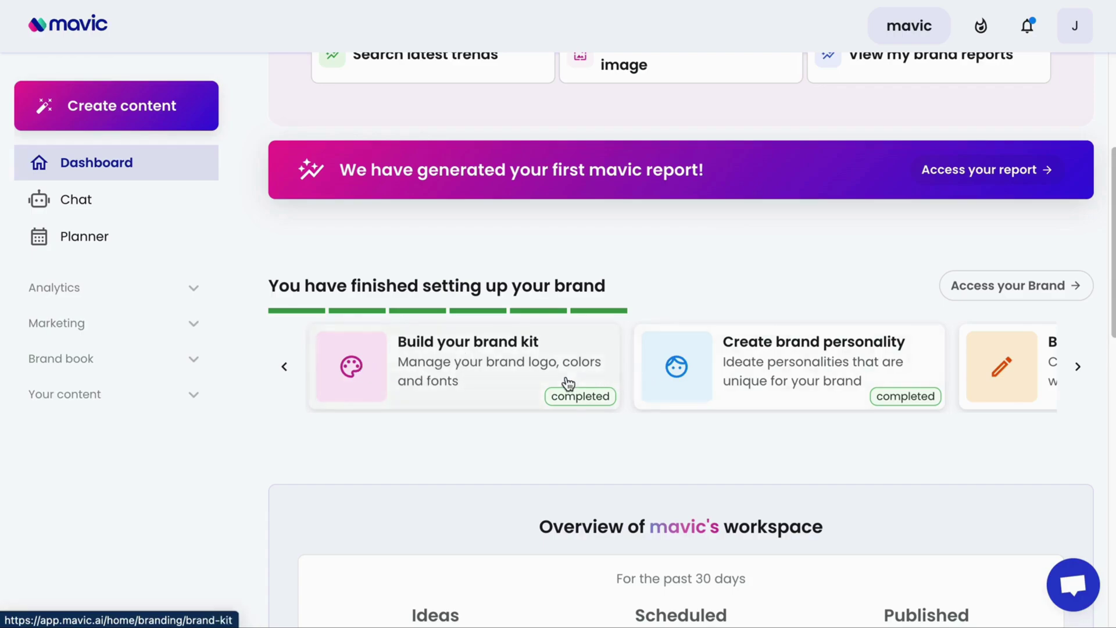
pyautogui.scroll(-1, 617, 384)
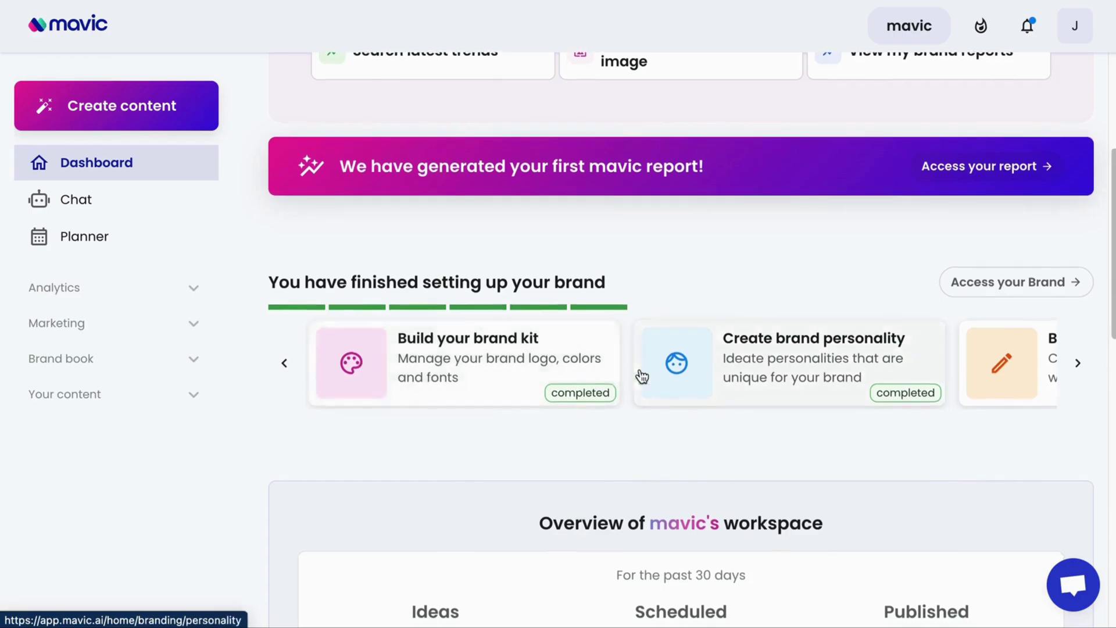
pyautogui.scroll(-1, 729, 365)
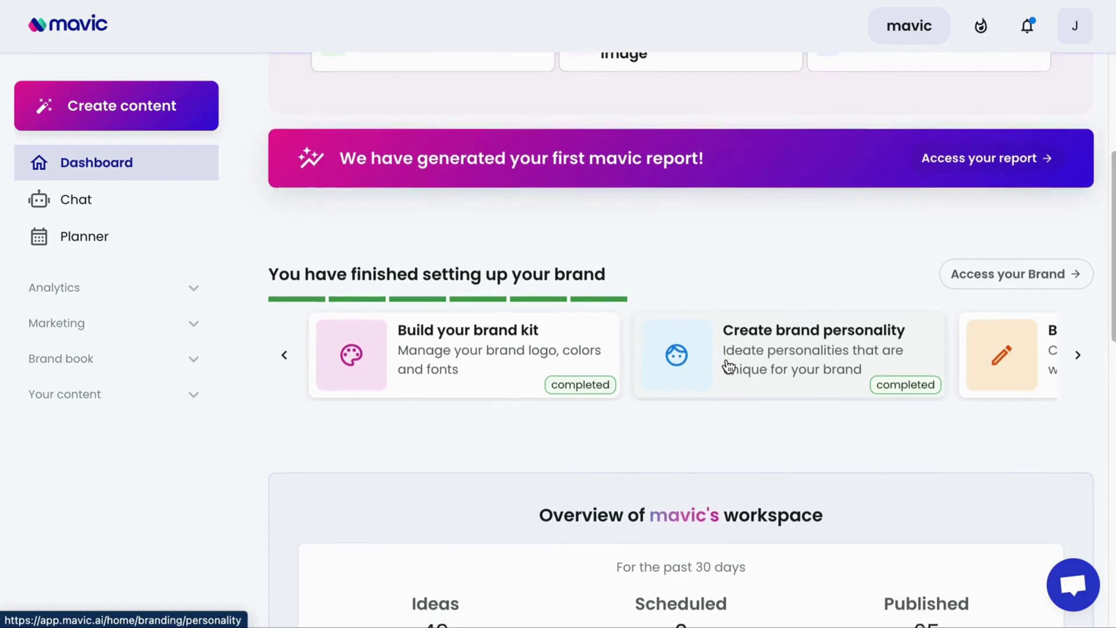
pyautogui.scroll(-4, 729, 365)
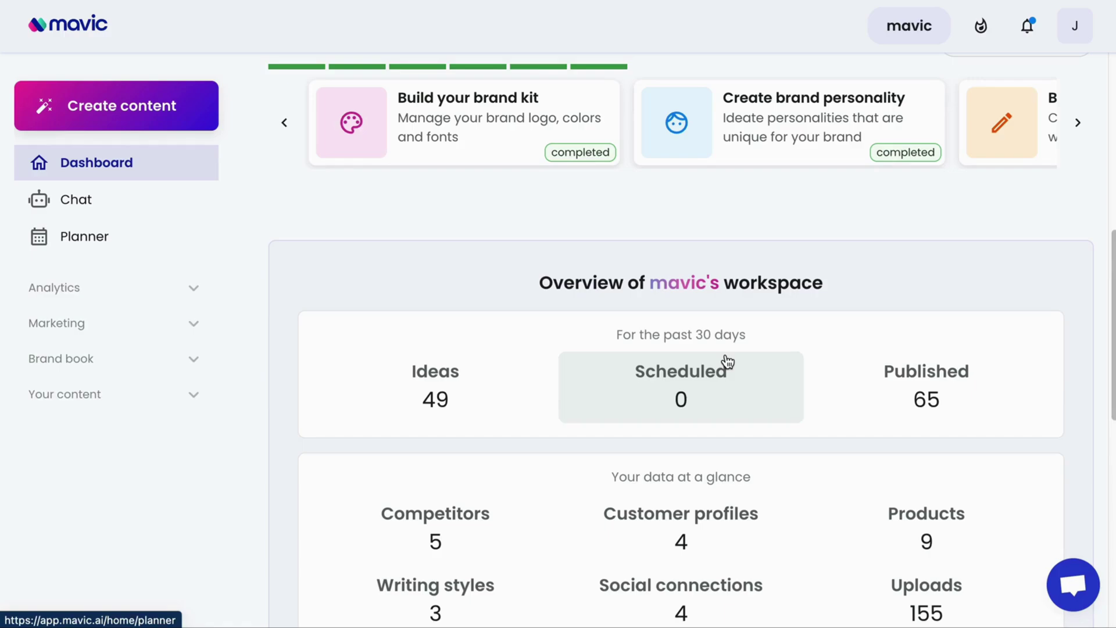
pyautogui.scroll(-1, 726, 361)
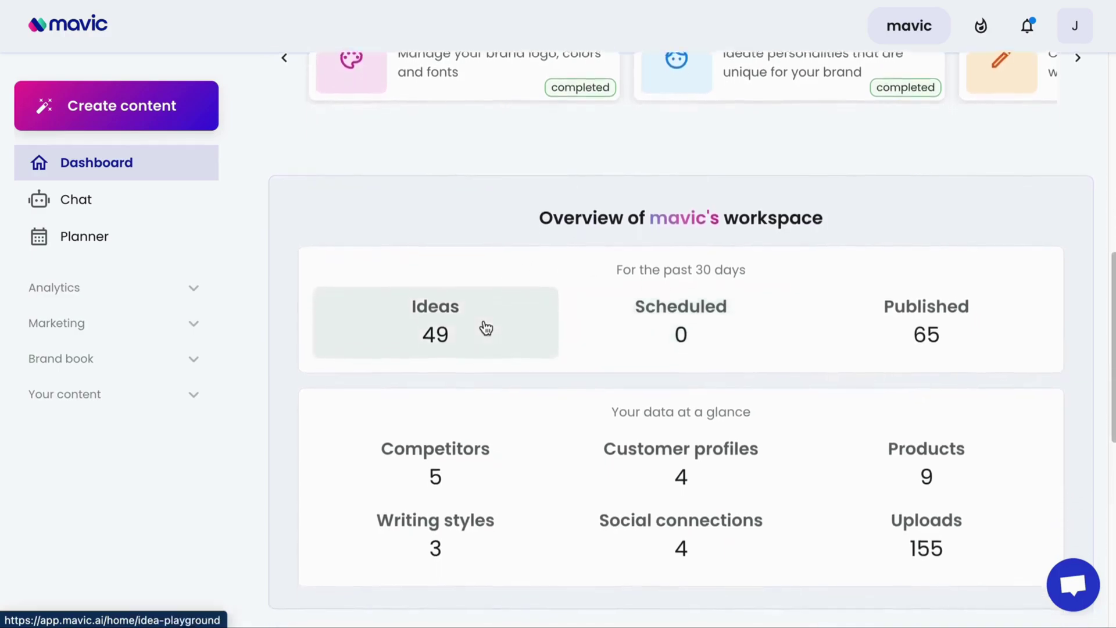
pyautogui.scroll(-1, 486, 327)
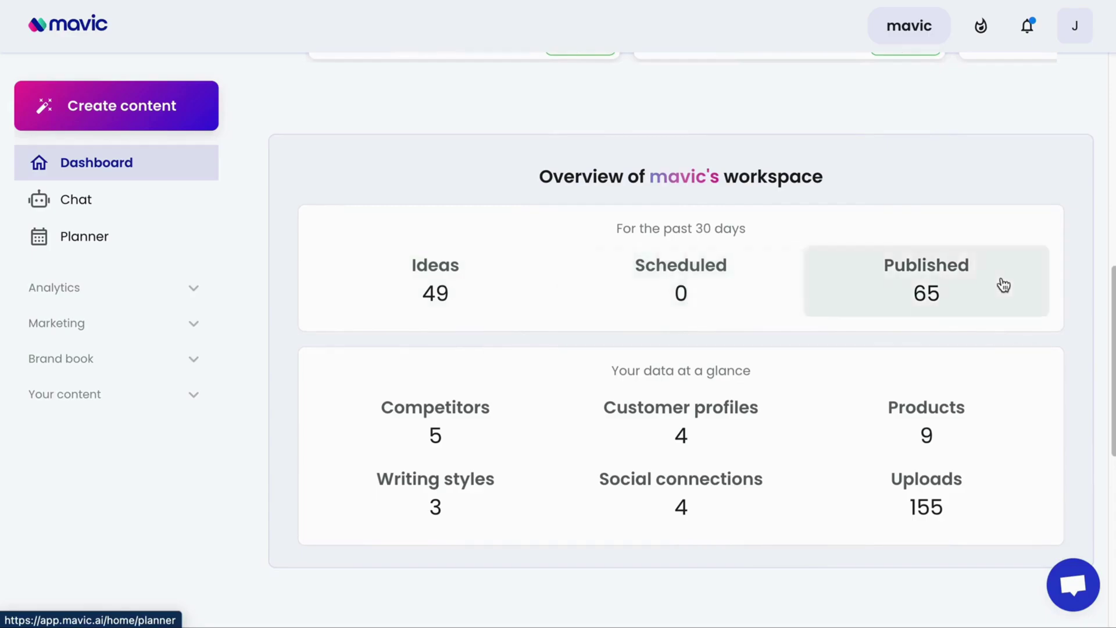
pyautogui.scroll(-2, 988, 284)
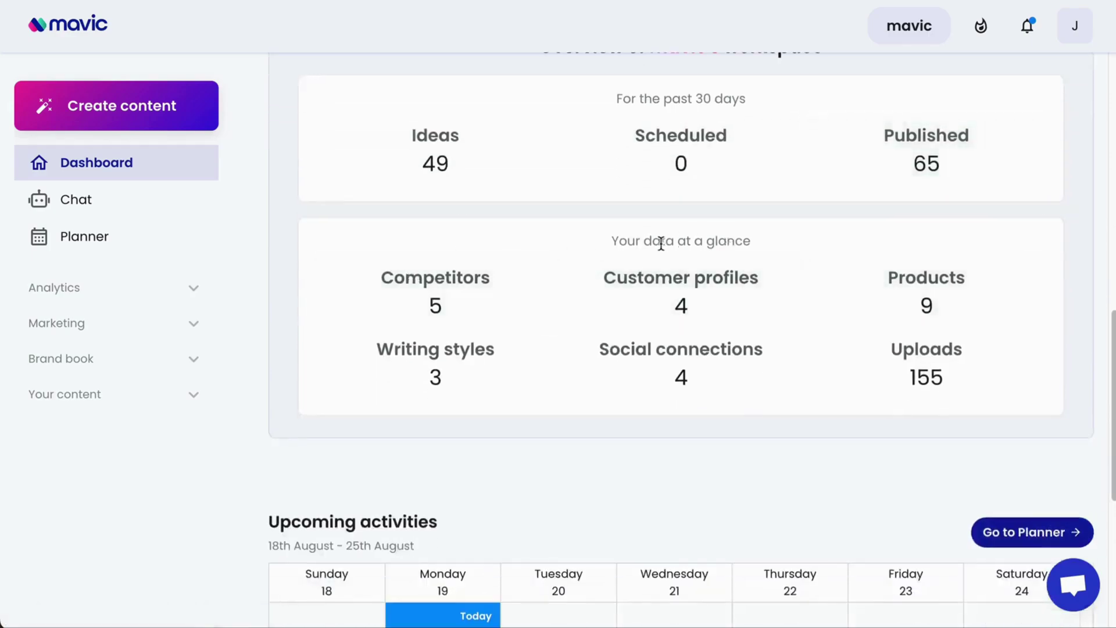
pyautogui.scroll(1, 661, 244)
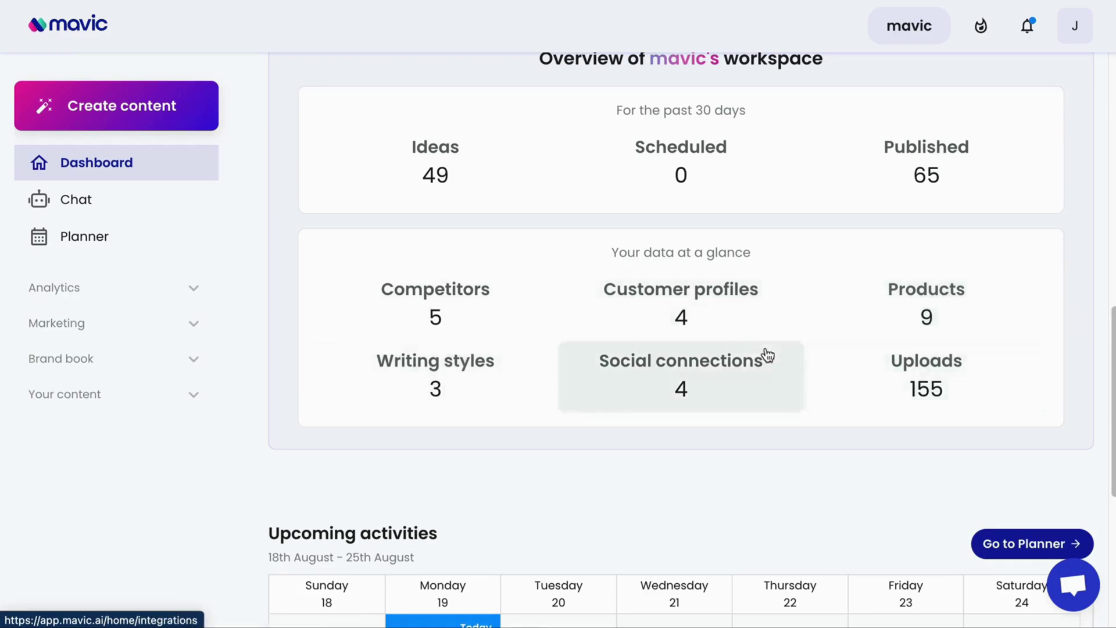
pyautogui.scroll(-5, 744, 354)
pyautogui.scroll(-1, 790, 287)
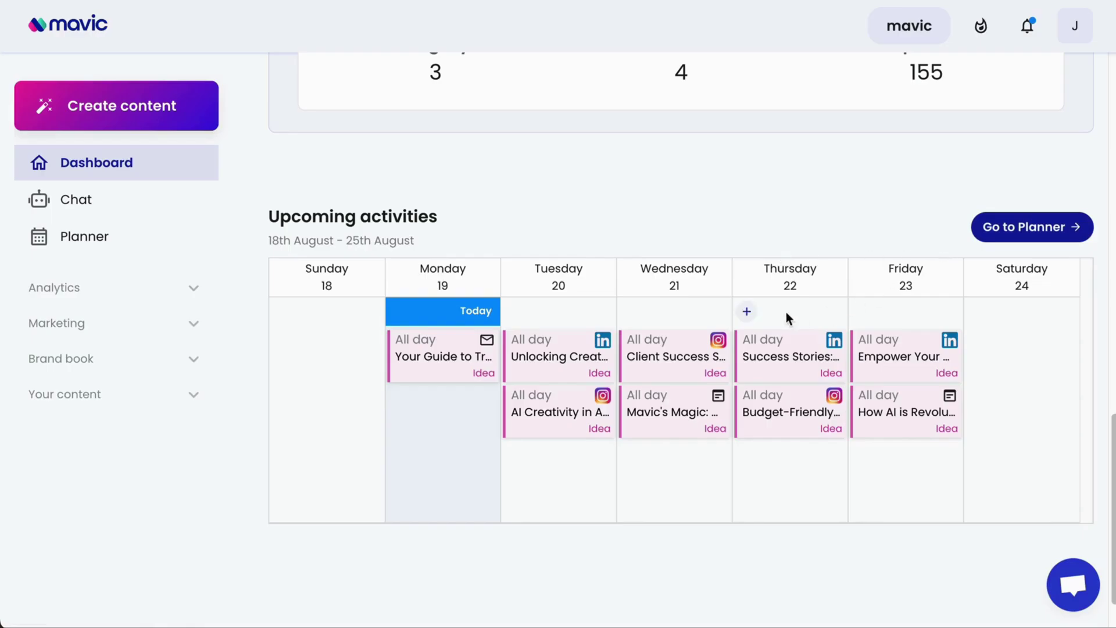
pyautogui.scroll(10, 608, 477)
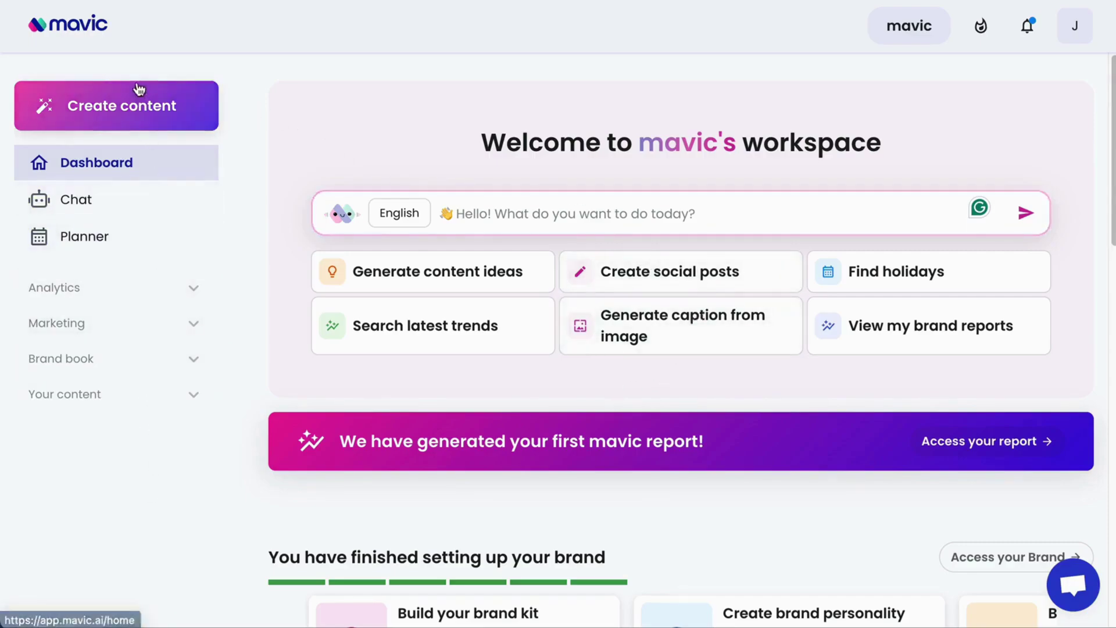
pyautogui.click(176, 116)
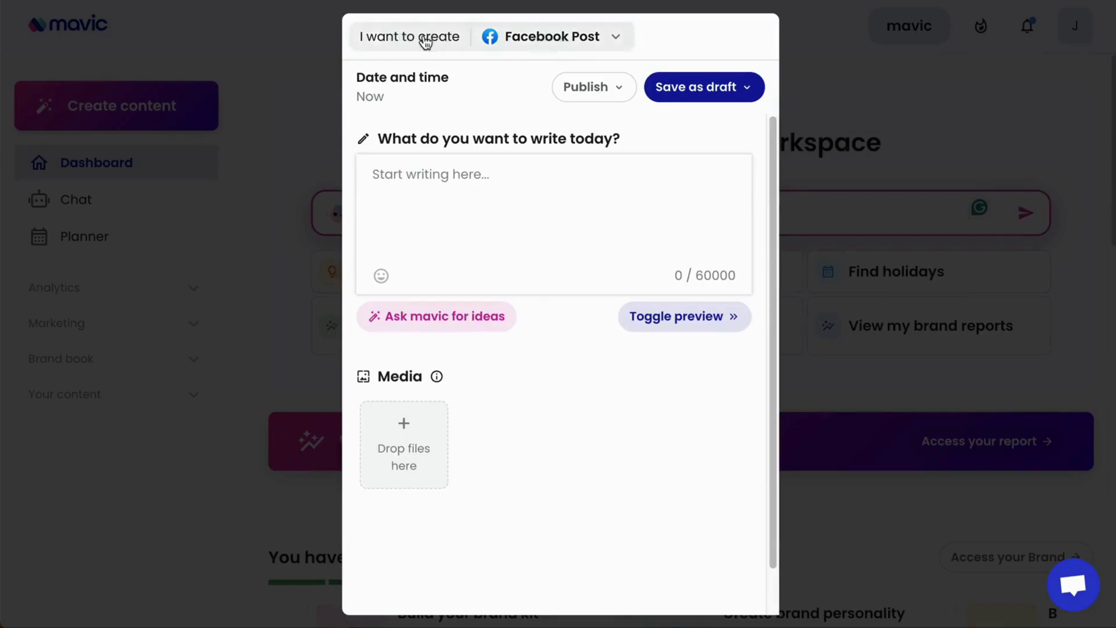
pyautogui.click(560, 40)
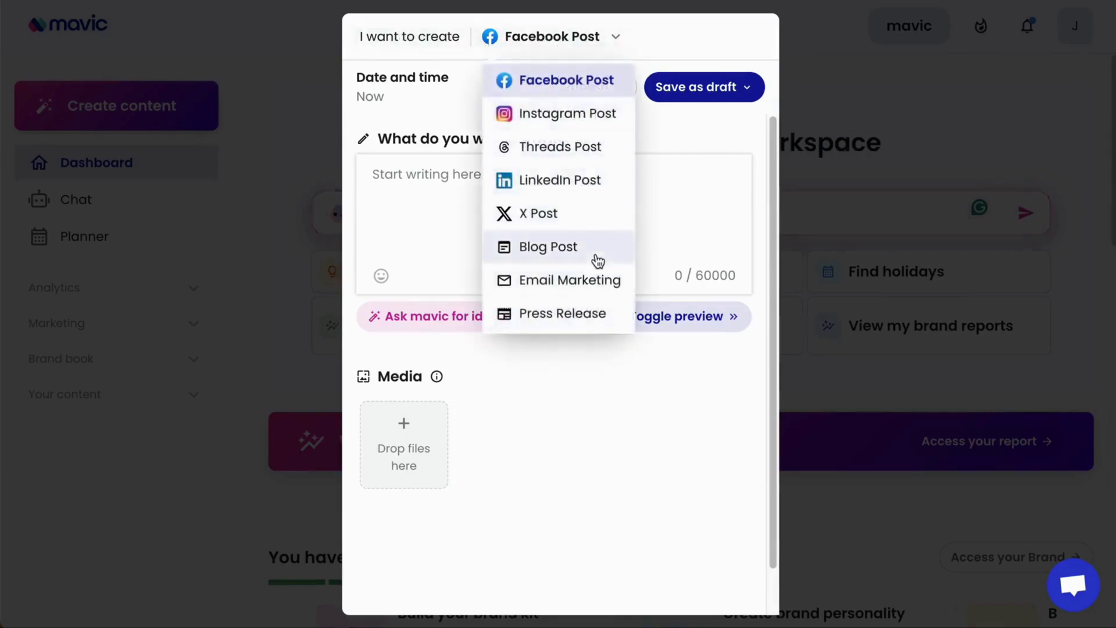
pyautogui.click(172, 215)
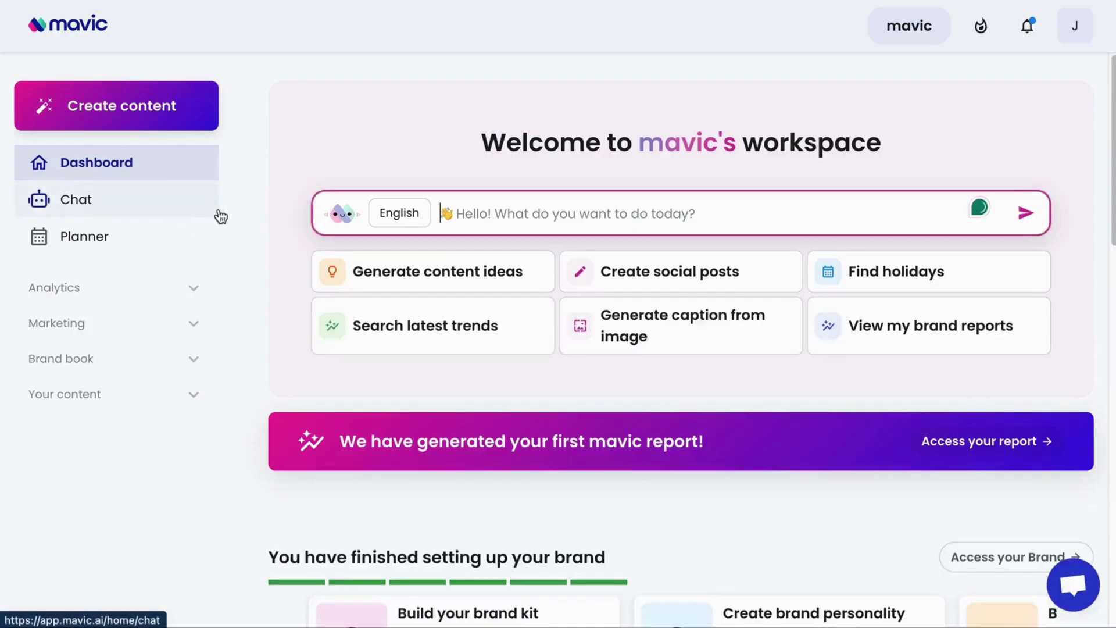
# Look at the Chat and Planner pages, then expand Marketing in the sidebar.
pyautogui.click(122, 213)
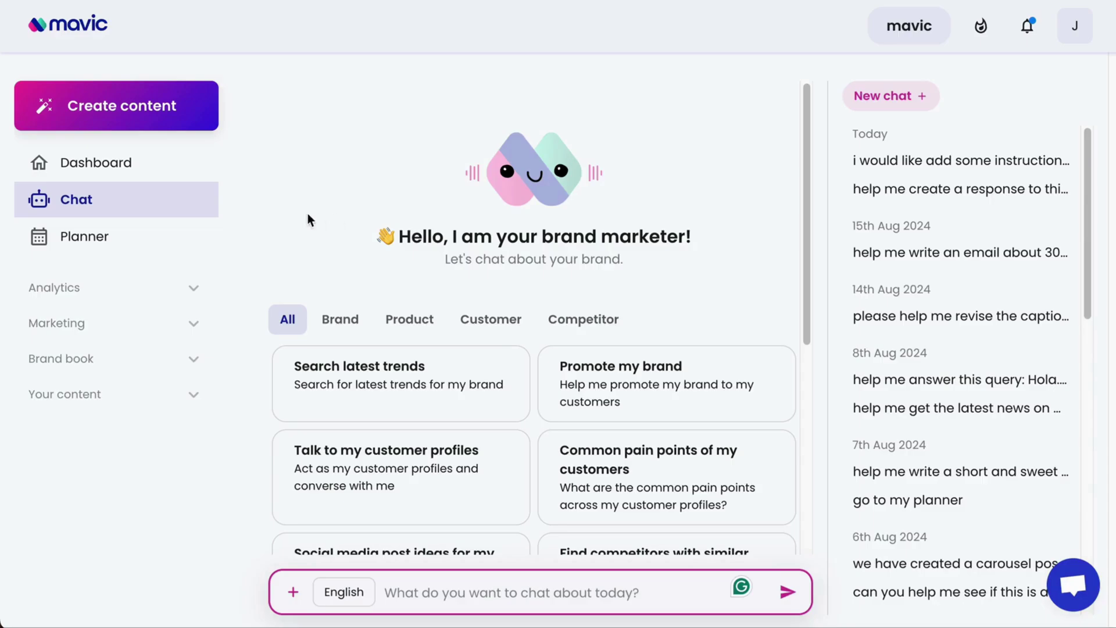
pyautogui.click(99, 241)
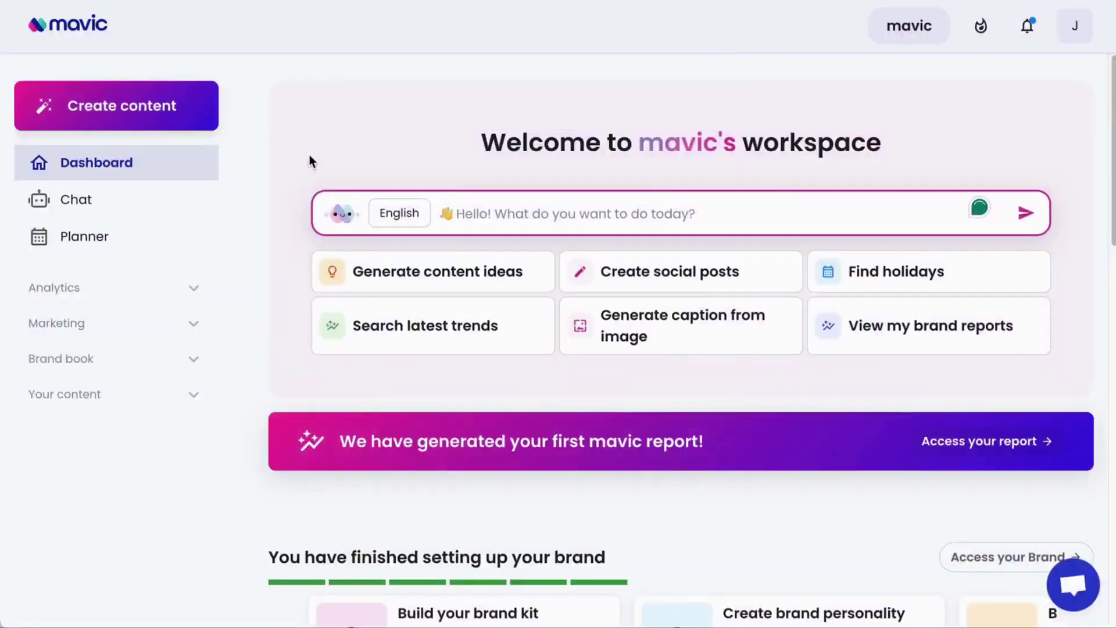
pyautogui.click(122, 324)
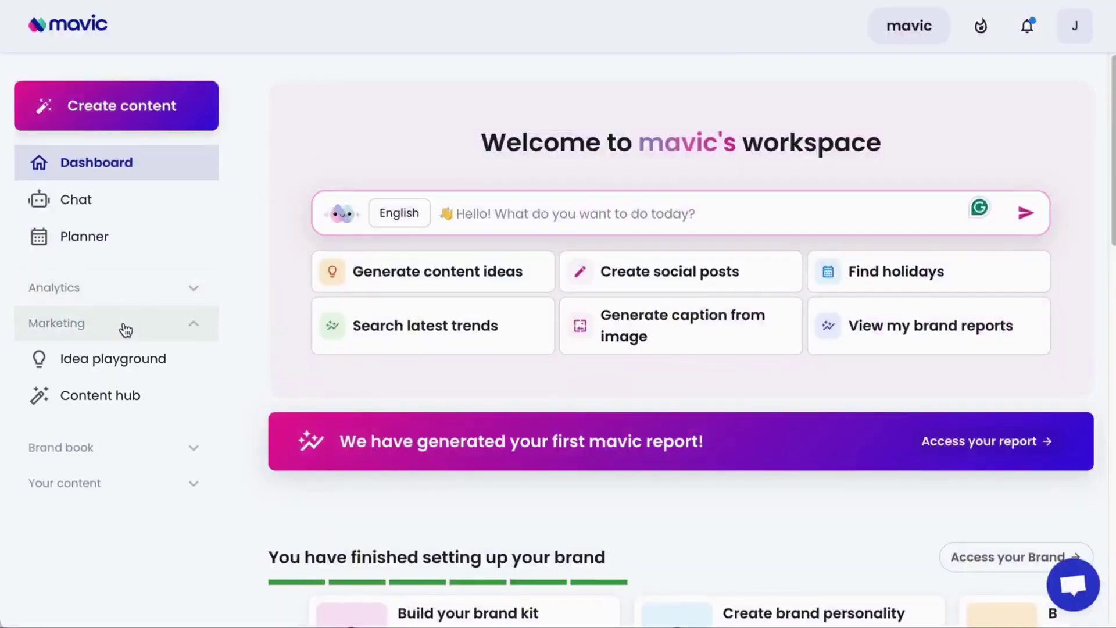
# In the Idea playground, request post ideas with the 'Latest trends ideas' prompt.
pyautogui.click(142, 360)
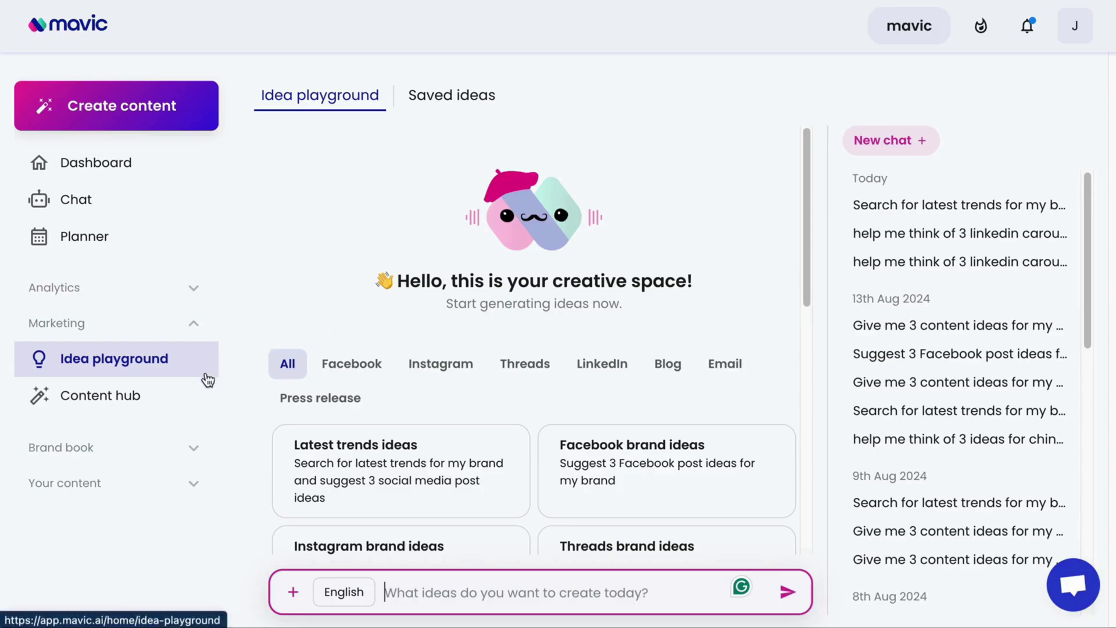
pyautogui.scroll(-1, 440, 331)
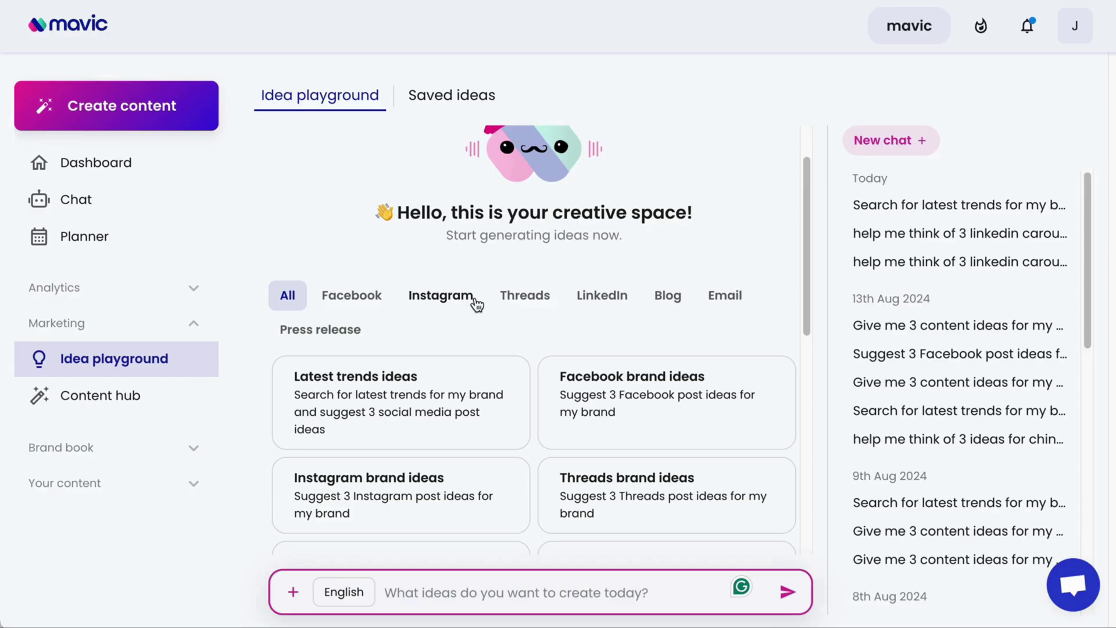
pyautogui.scroll(-1, 476, 311)
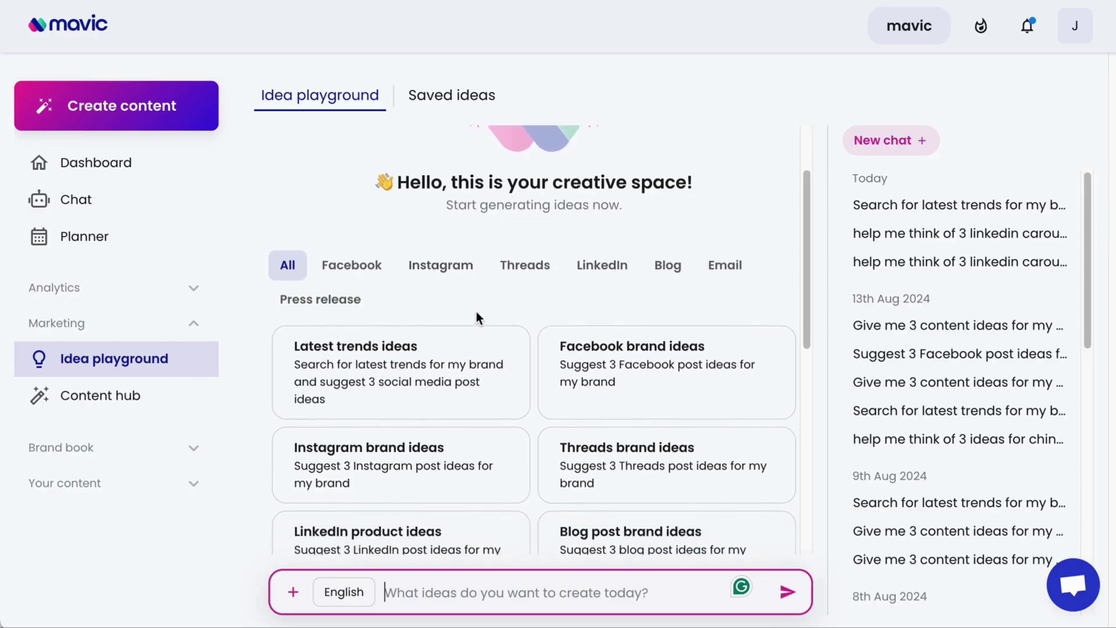
pyautogui.click(430, 375)
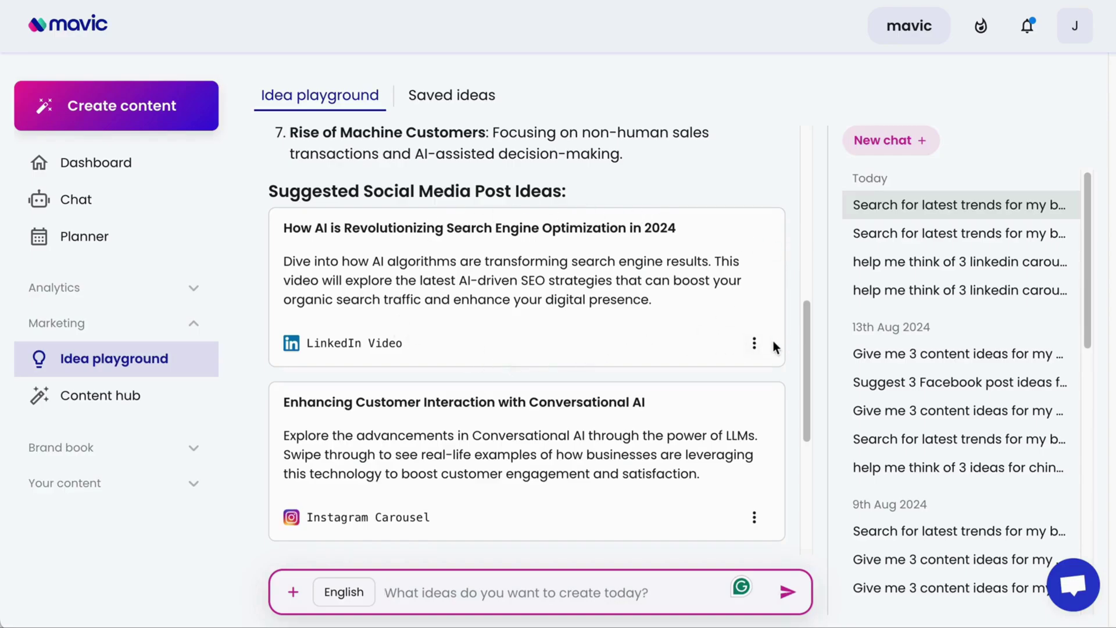
# Save the LinkedIn video, Instagram carousel and Facebook post ideas.
pyautogui.click(754, 343)
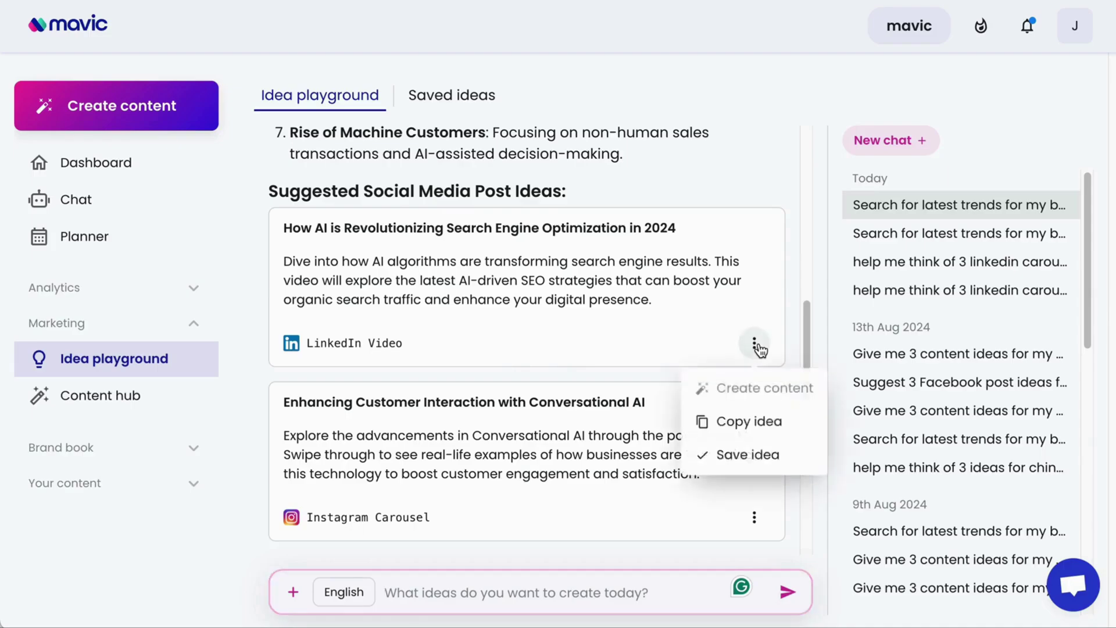
pyautogui.click(755, 459)
pyautogui.scroll(-4, 755, 465)
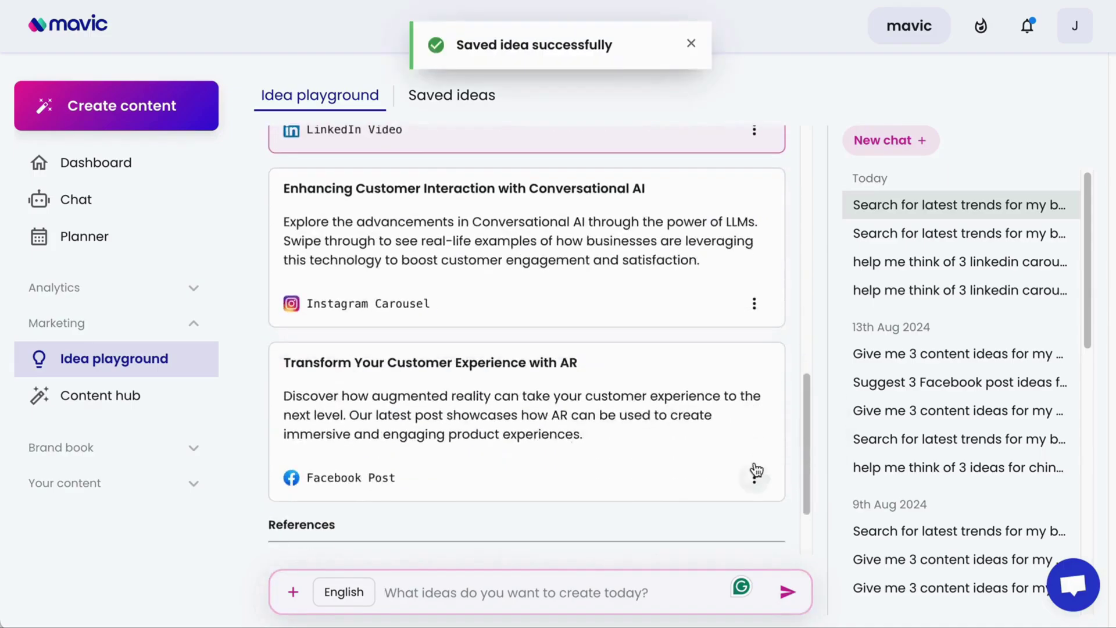
pyautogui.click(754, 304)
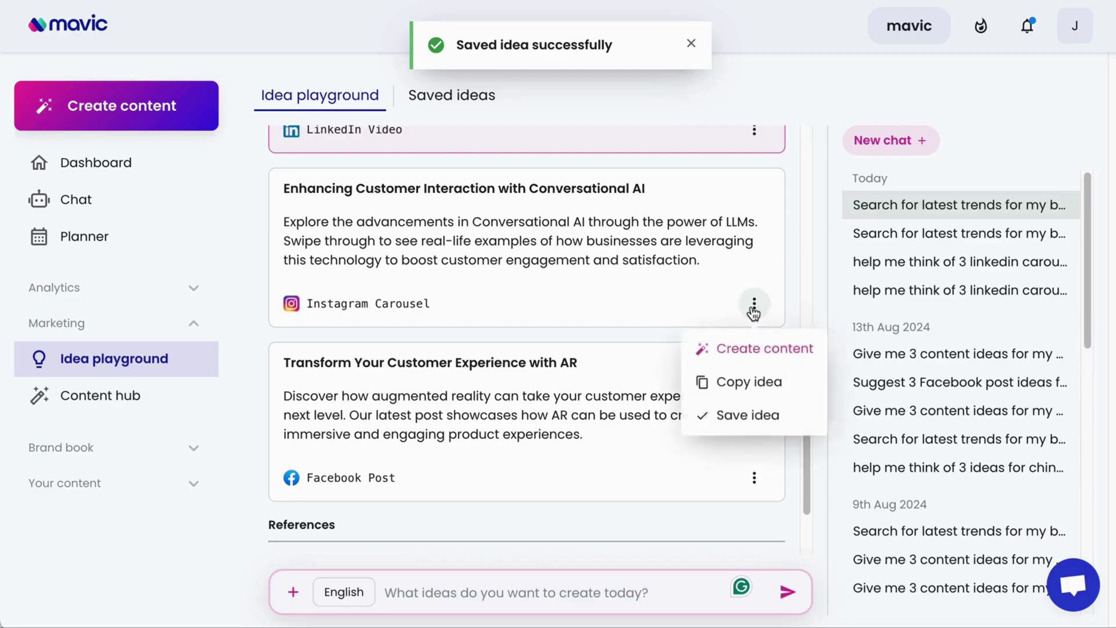
pyautogui.click(760, 412)
pyautogui.scroll(-2, 760, 406)
pyautogui.click(754, 369)
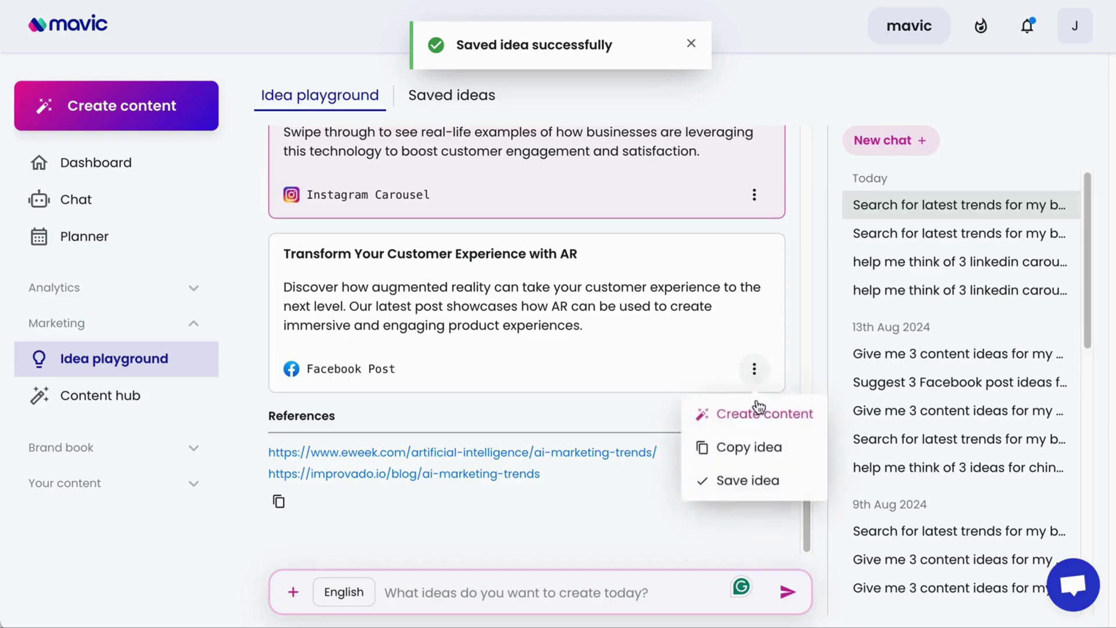
pyautogui.click(741, 478)
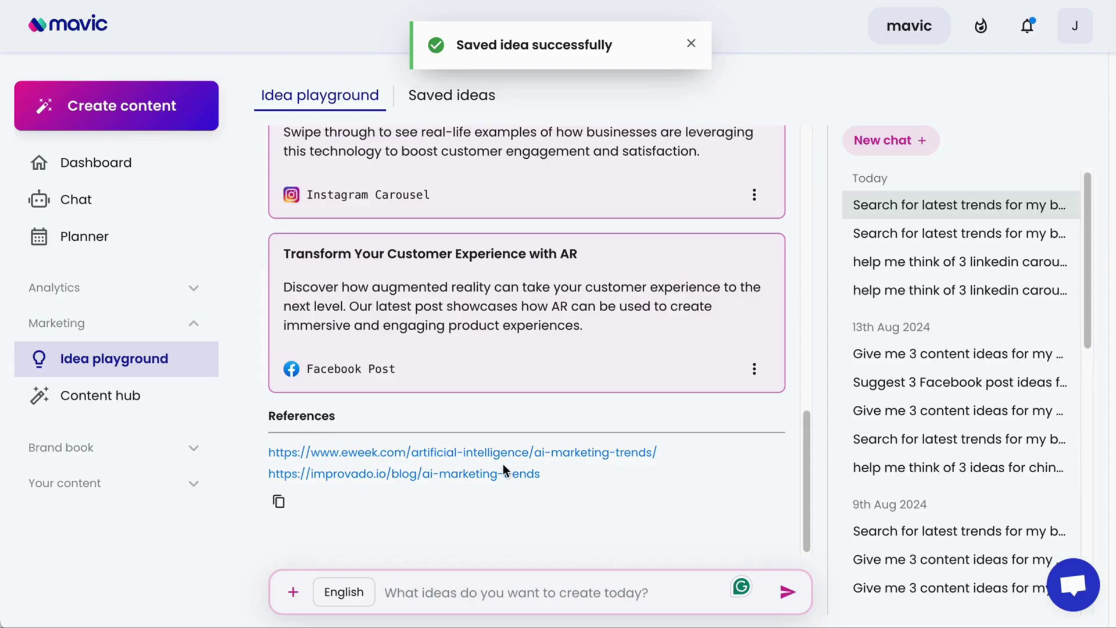
# Review the suggestions and place the cursor in the chat box for a follow-up.
pyautogui.scroll(8, 503, 462)
pyautogui.scroll(-4, 505, 458)
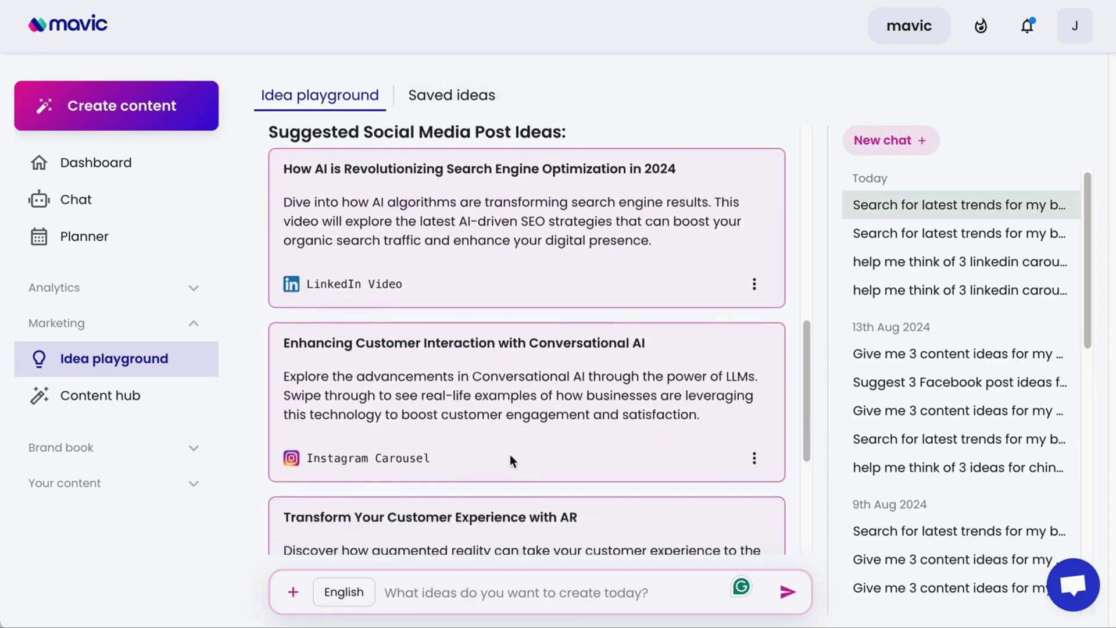
pyautogui.scroll(-2, 511, 461)
pyautogui.scroll(-3, 511, 456)
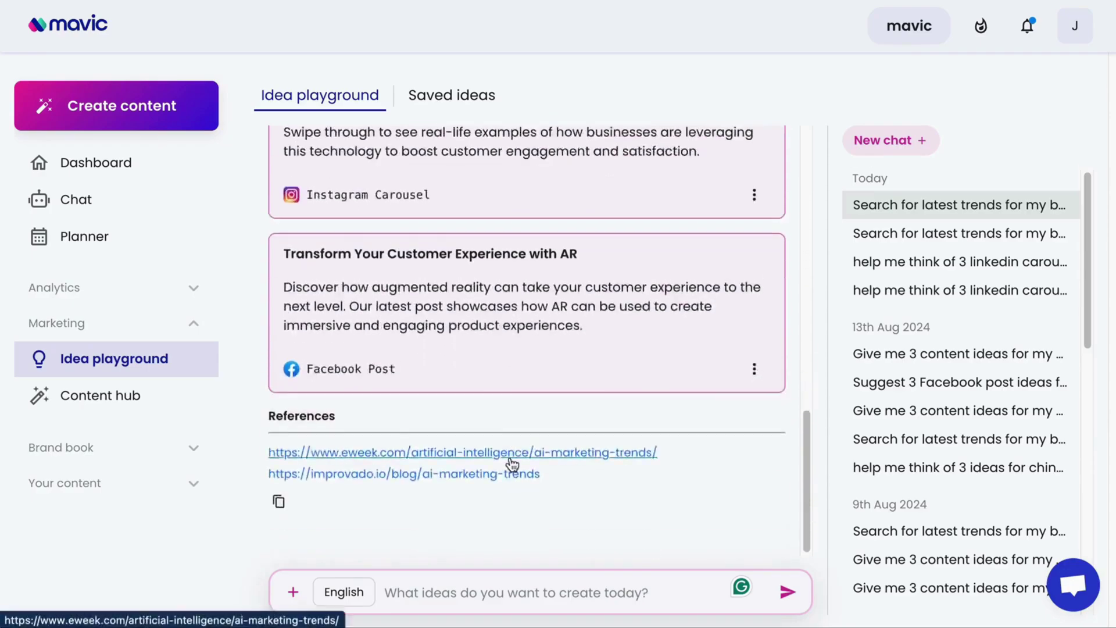
pyautogui.click(556, 587)
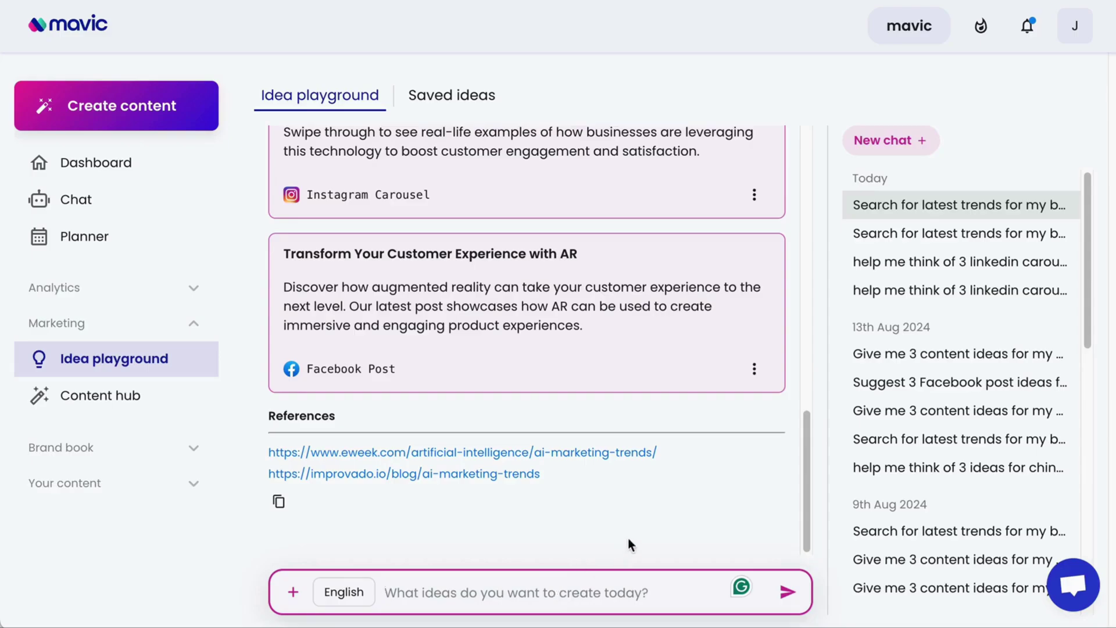
# Ask 'Can you make the ideas more witty?' and review the witty replies.
pyautogui.write('Can you')
pyautogui.write('make t')
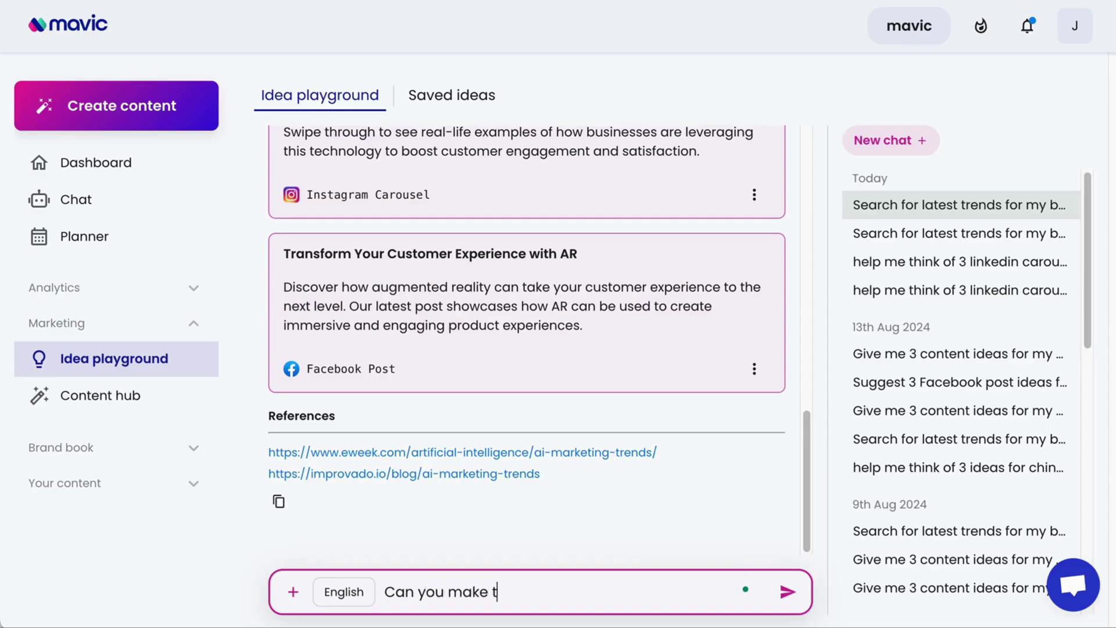
pyautogui.write('he ideas more witty?')
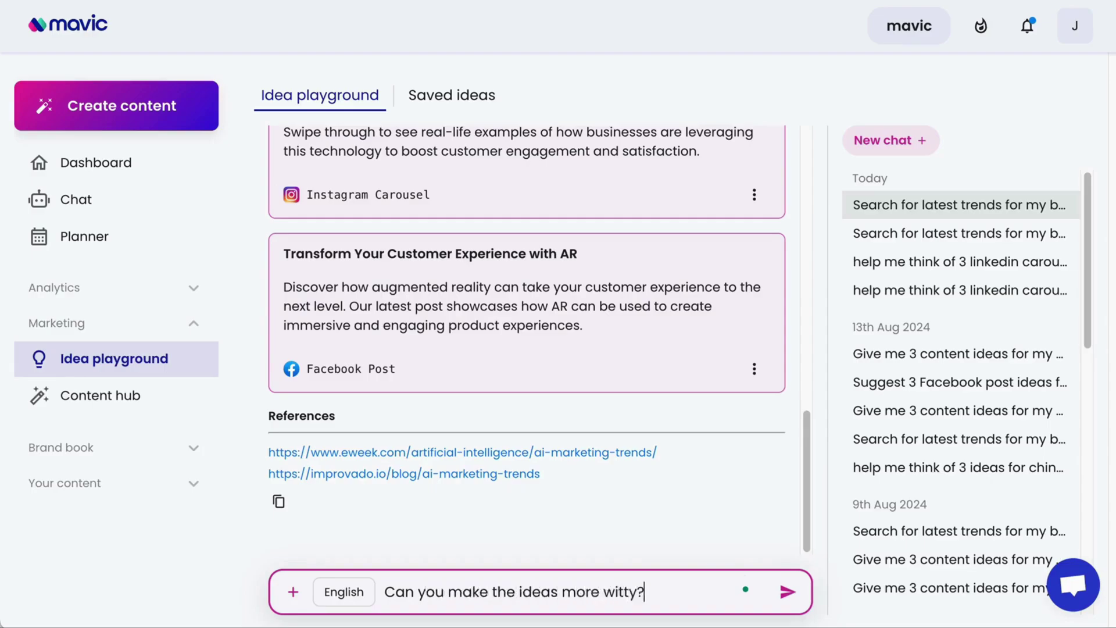
pyautogui.press('Return')
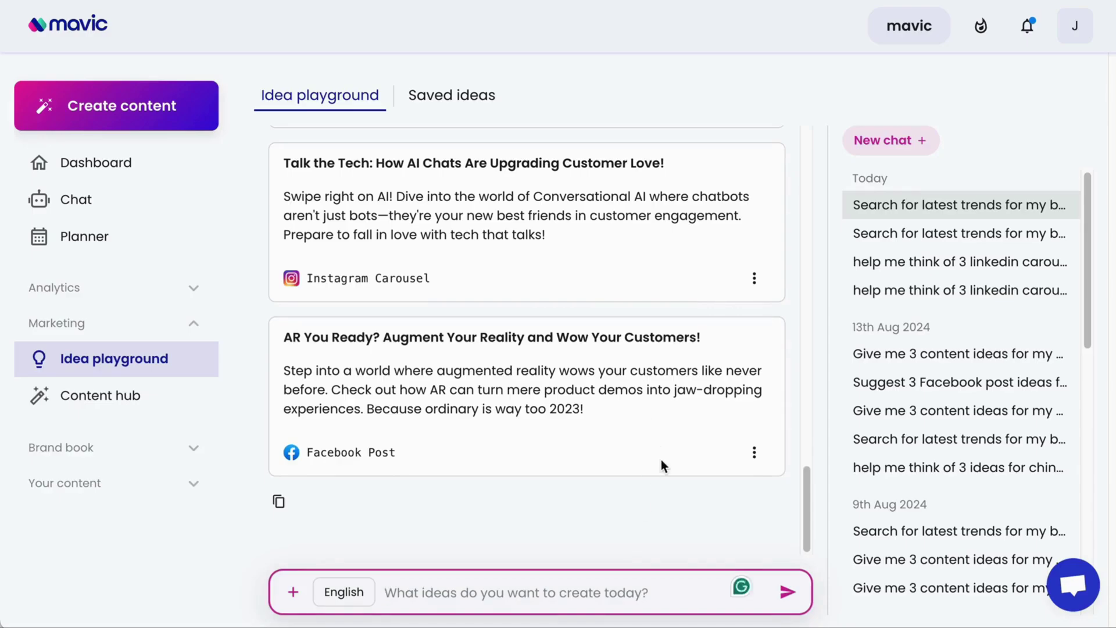
pyautogui.scroll(3, 661, 459)
pyautogui.scroll(2, 661, 459)
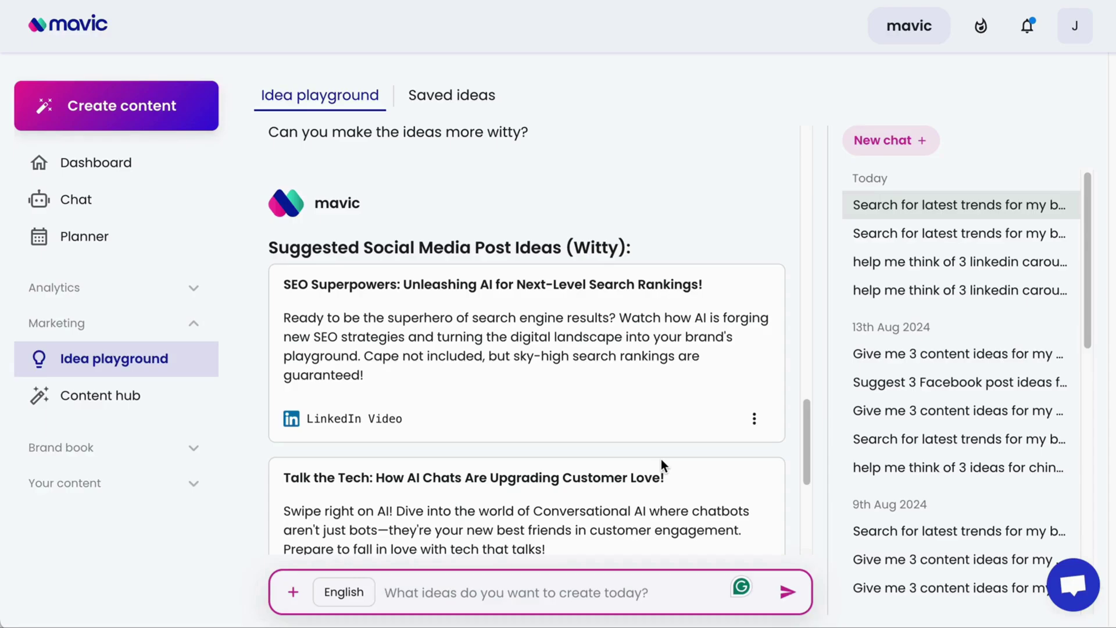
# Save SEO Superpowers, Talk the Tech and AR You Ready?, then view Saved ideas.
pyautogui.click(754, 419)
pyautogui.scroll(-2, 753, 454)
pyautogui.click(719, 478)
pyautogui.scroll(-2, 738, 430)
pyautogui.click(754, 366)
pyautogui.click(750, 473)
pyautogui.scroll(-2, 763, 477)
pyautogui.click(754, 467)
pyautogui.click(743, 557)
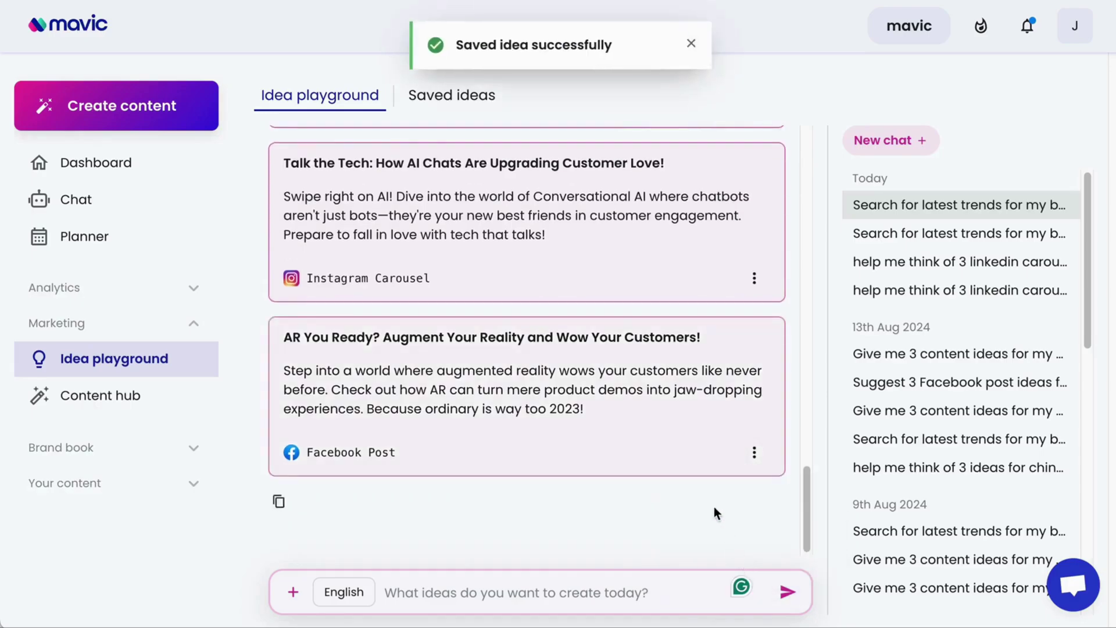
pyautogui.click(464, 107)
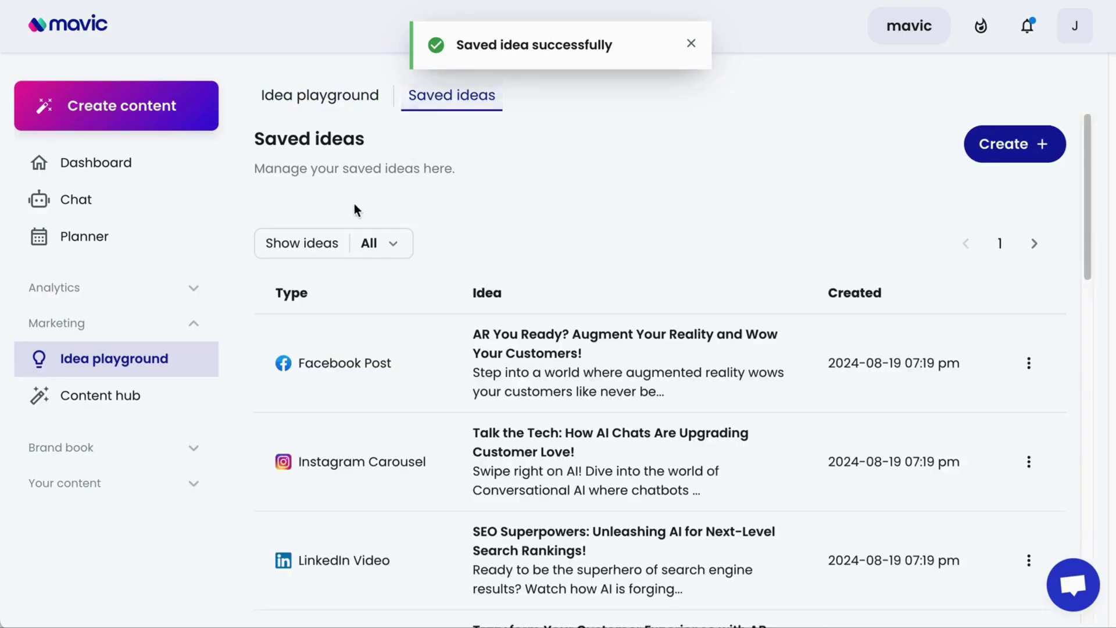